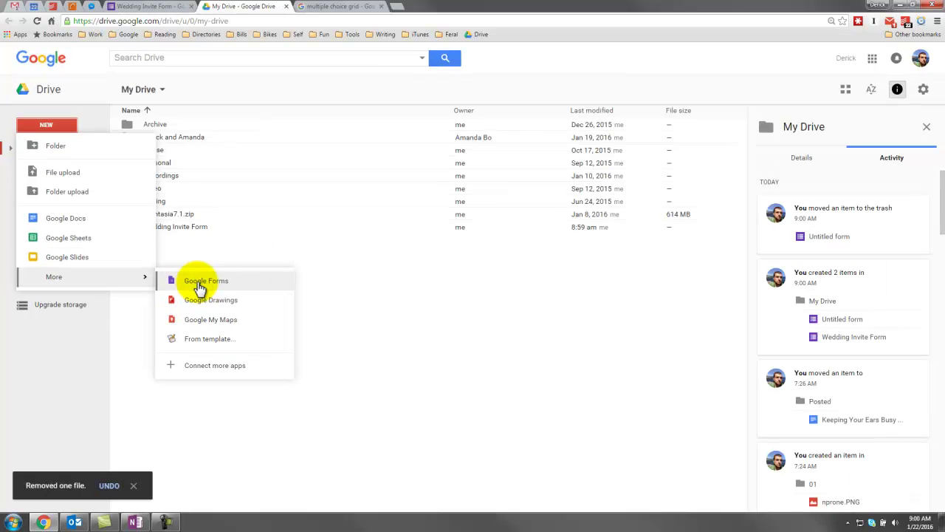
Create a new Google Form and add two questions titled "Last Name" and "First Name"
click(201, 284)
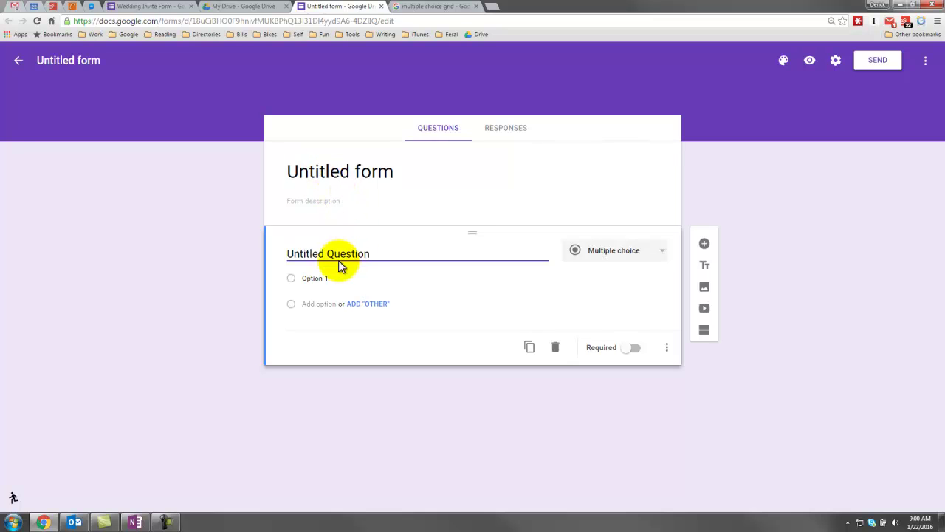
triple_click(365, 259)
text(Last Name)
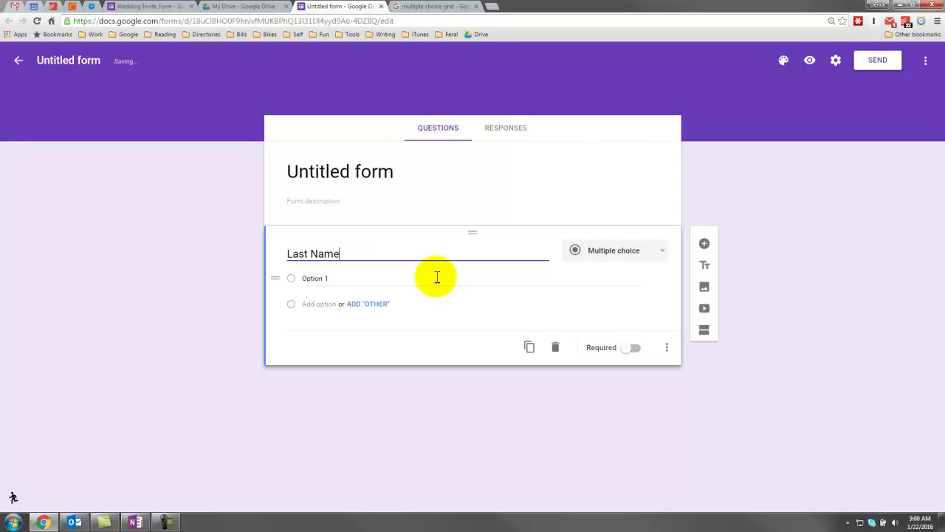
click(703, 243)
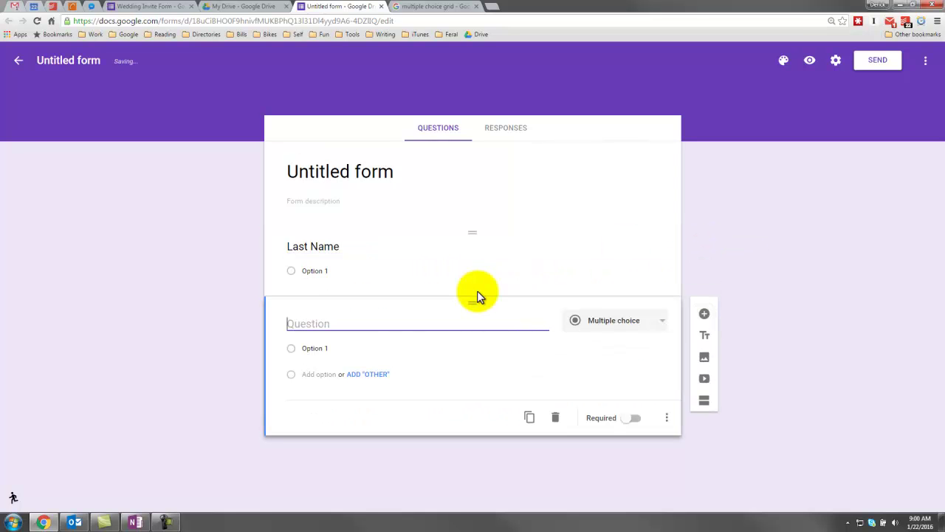
text(First Name)
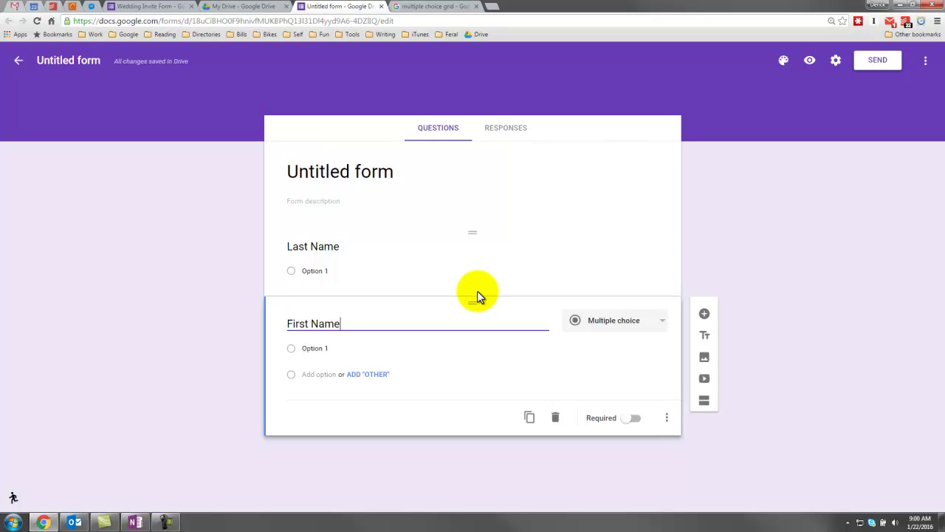
Examine the available question types and the additional options for the "Last Name" question
click(375, 247)
click(622, 253)
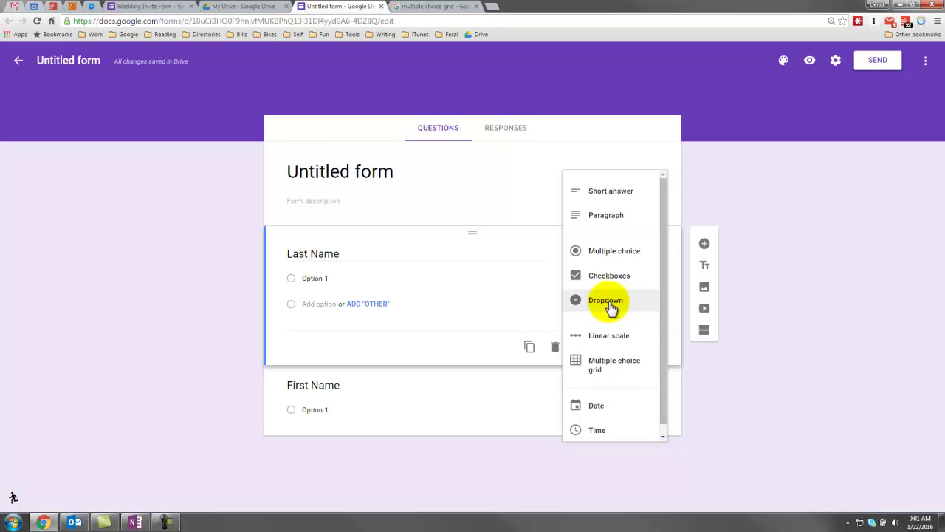
scroll(596, 401, down, 1)
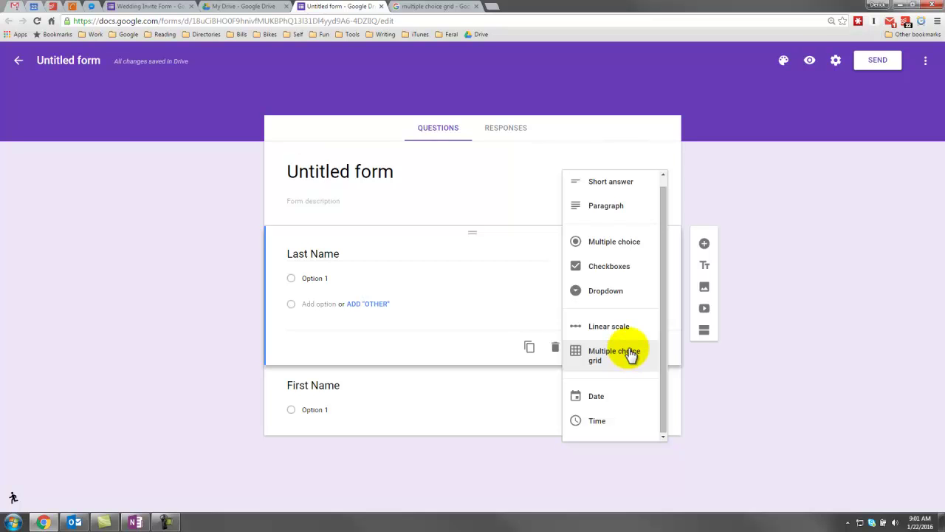
click(735, 369)
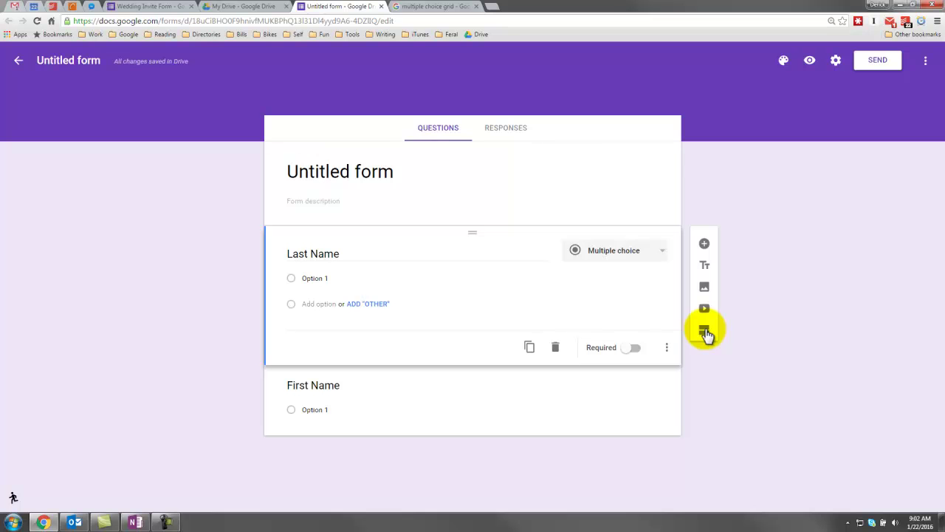
click(667, 347)
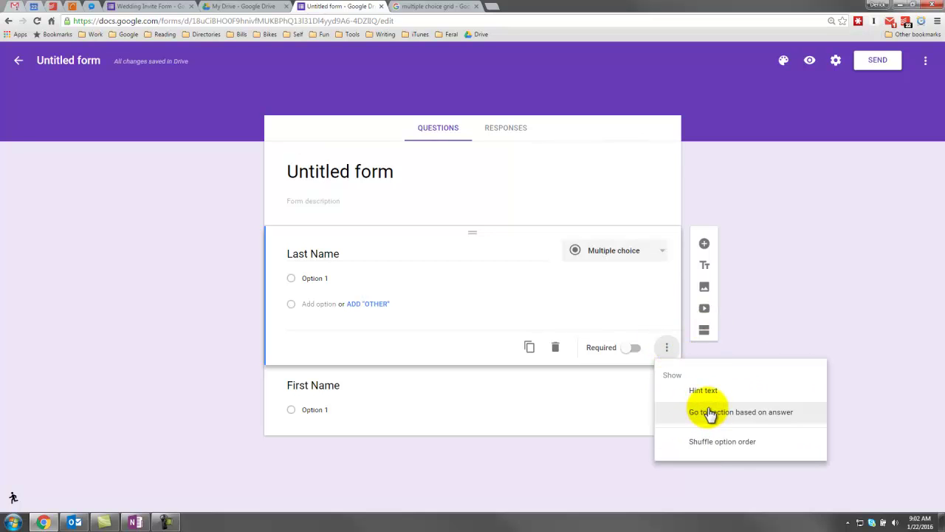
click(773, 308)
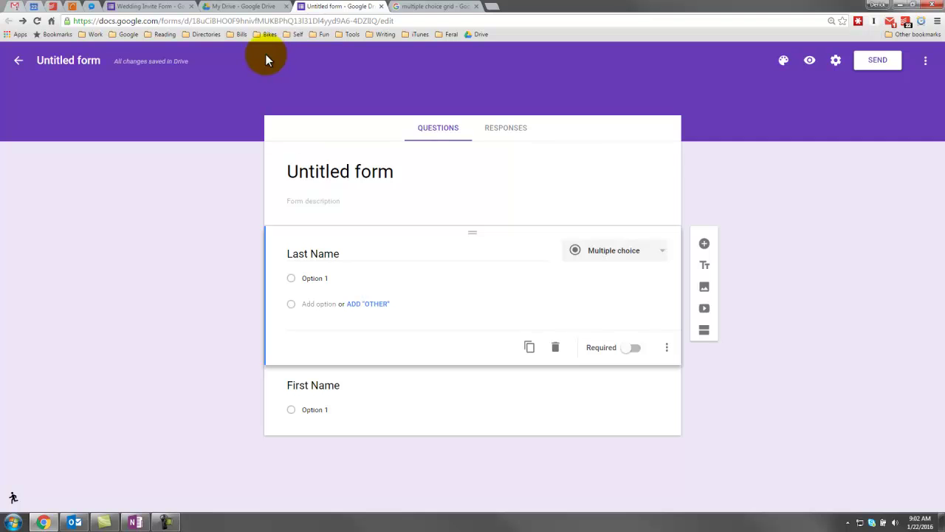
Switch to the Wedding Invite Form and examine the answer types of "Last name" and "Can you make it?"
click(165, 7)
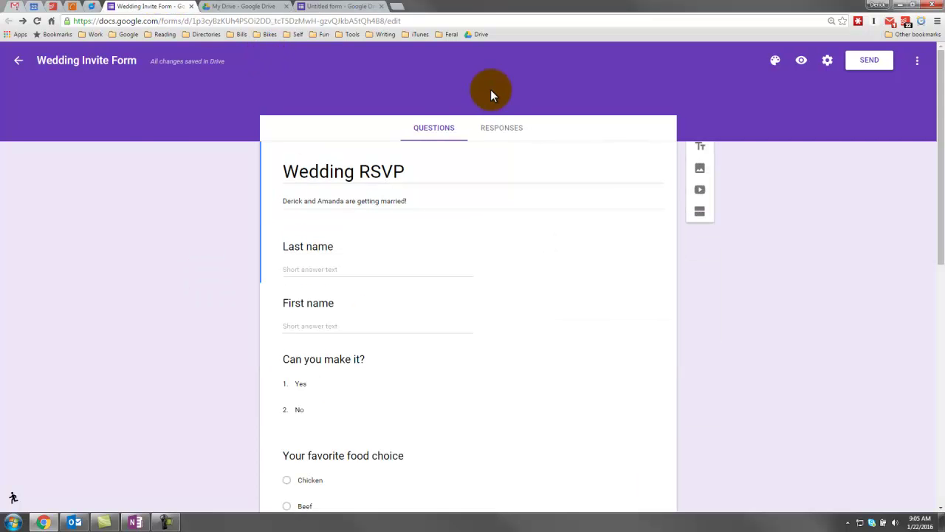
scroll(318, 196, down, 2)
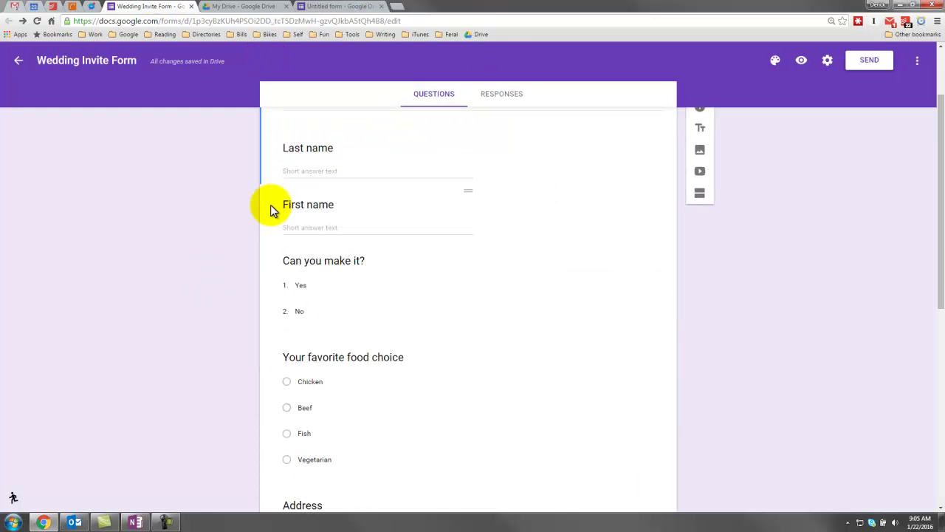
click(317, 174)
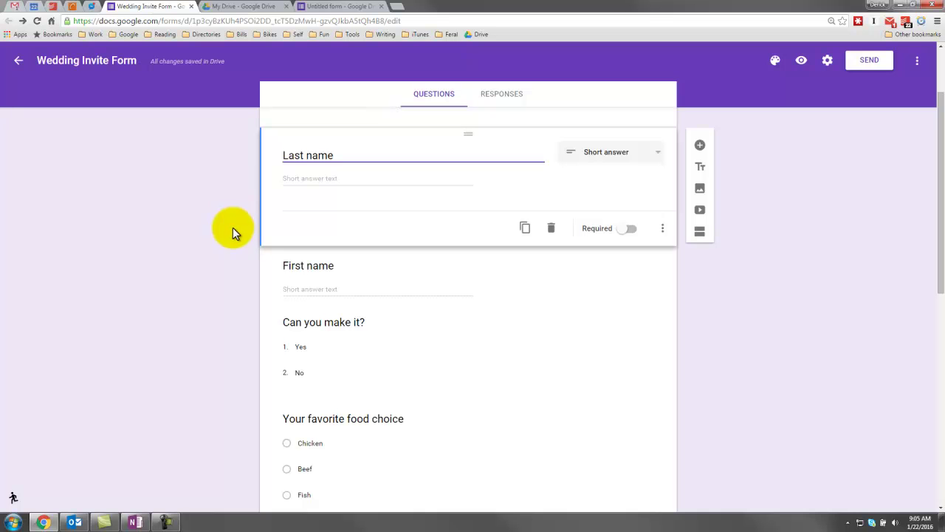
scroll(241, 302, down, 1)
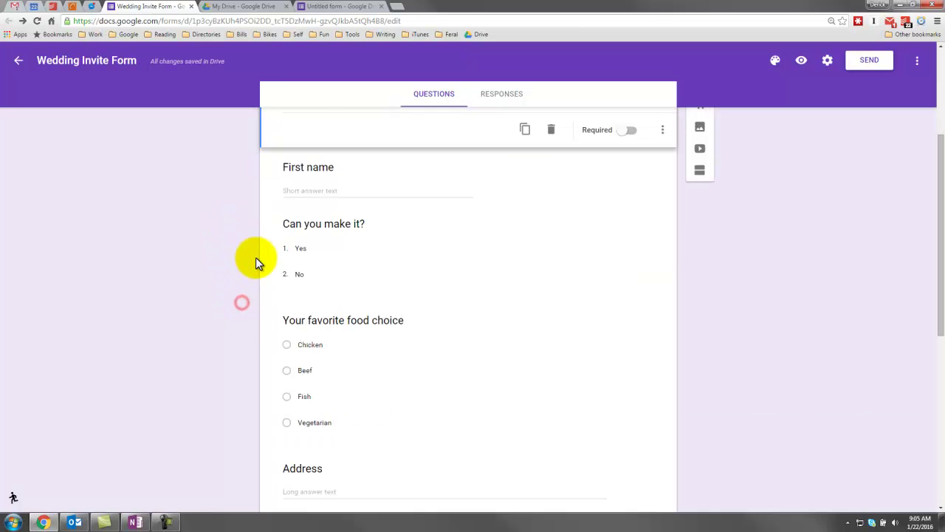
click(321, 233)
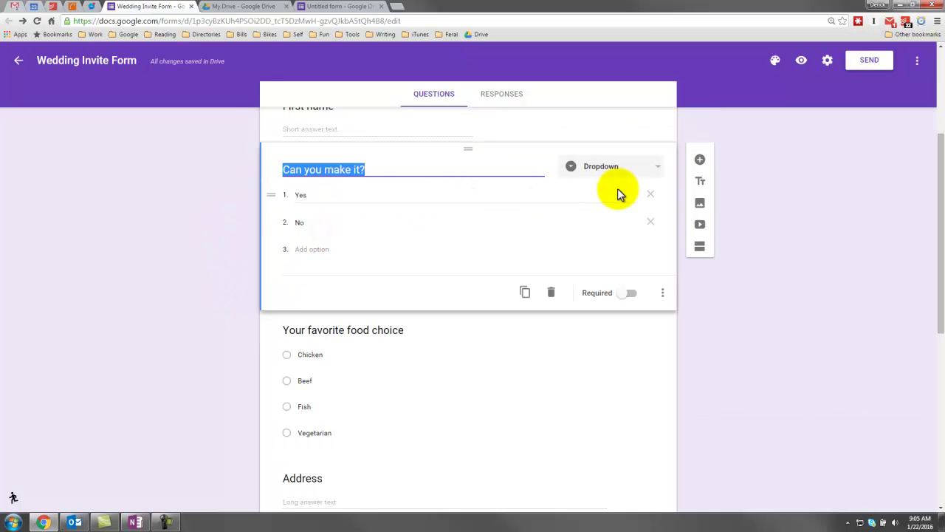
click(211, 242)
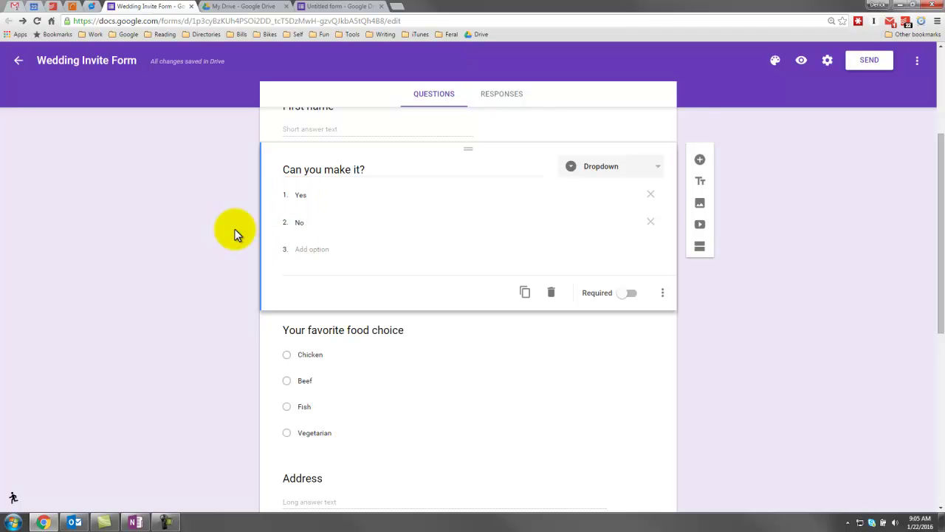
Examine the answer types and settings of the "Address" and "How many people will be in your party?" questions
scroll(221, 248, down, 1)
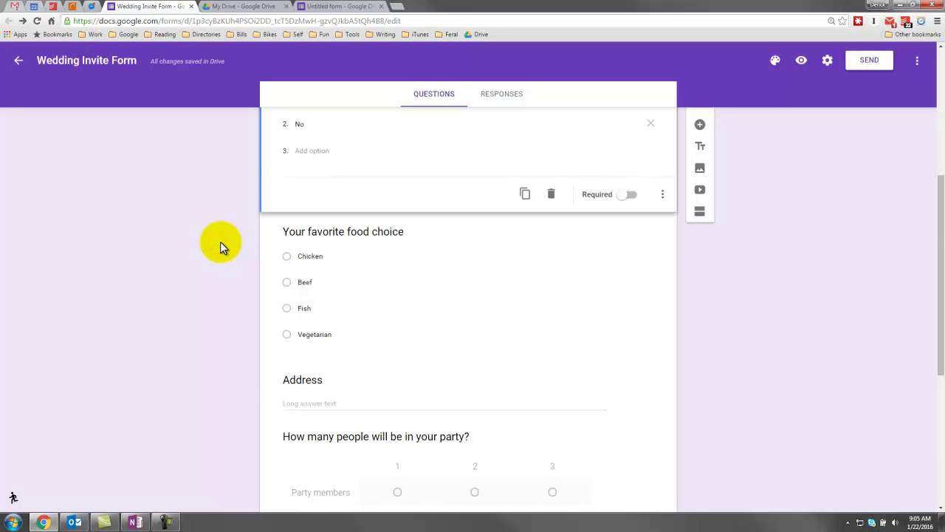
scroll(221, 247, down, 2)
click(305, 257)
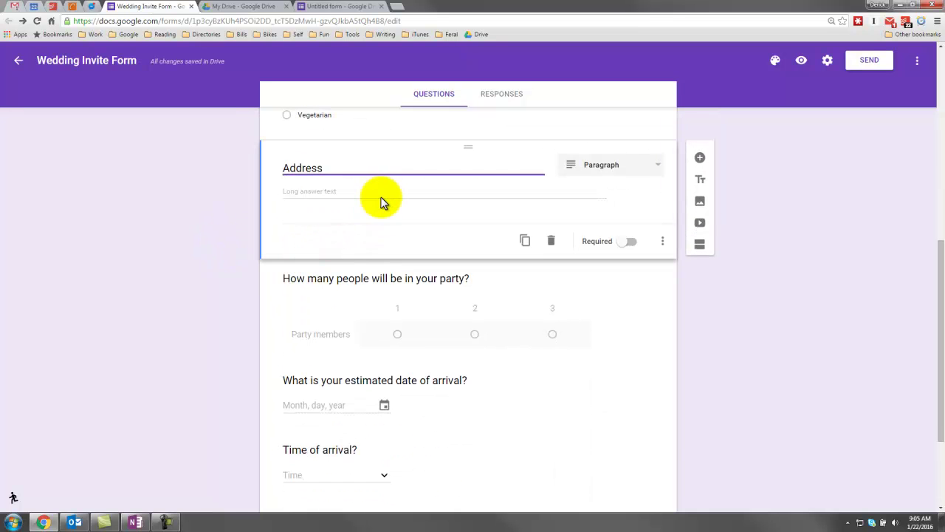
click(351, 188)
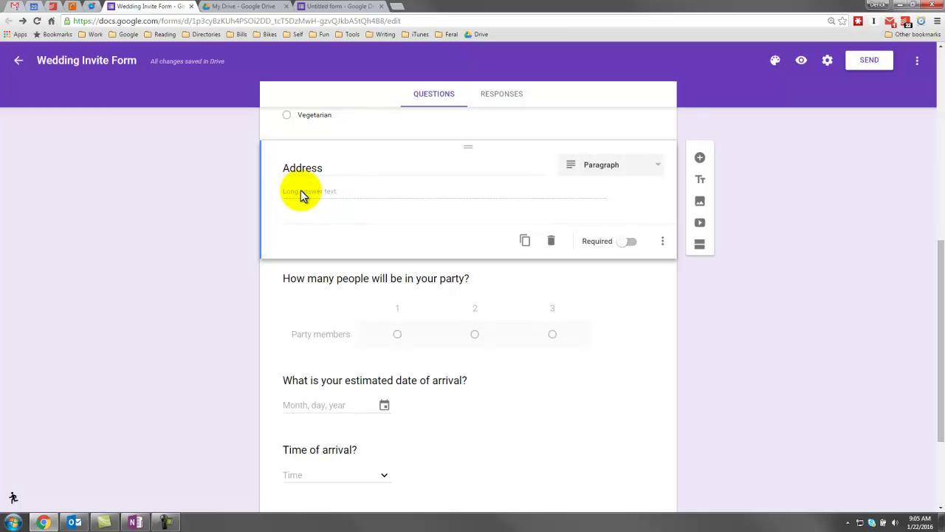
click(156, 257)
scroll(391, 257, down, 1)
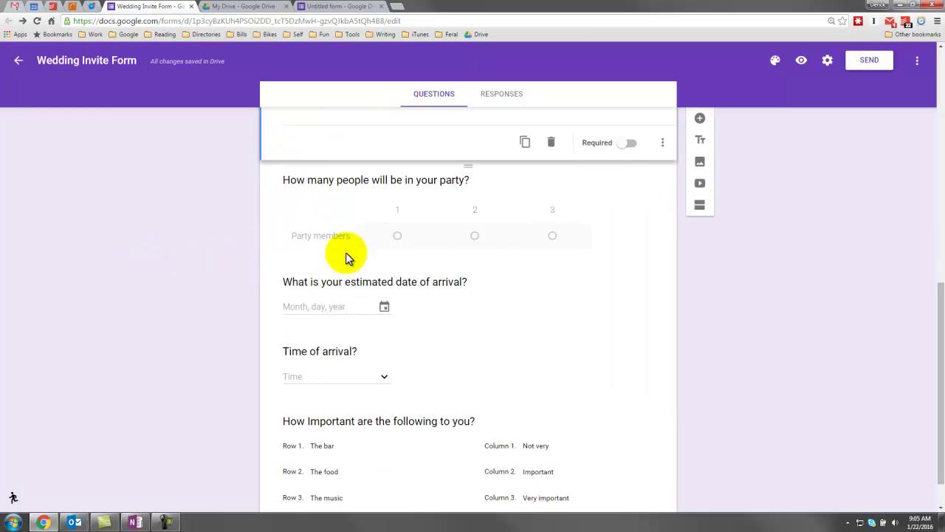
click(308, 215)
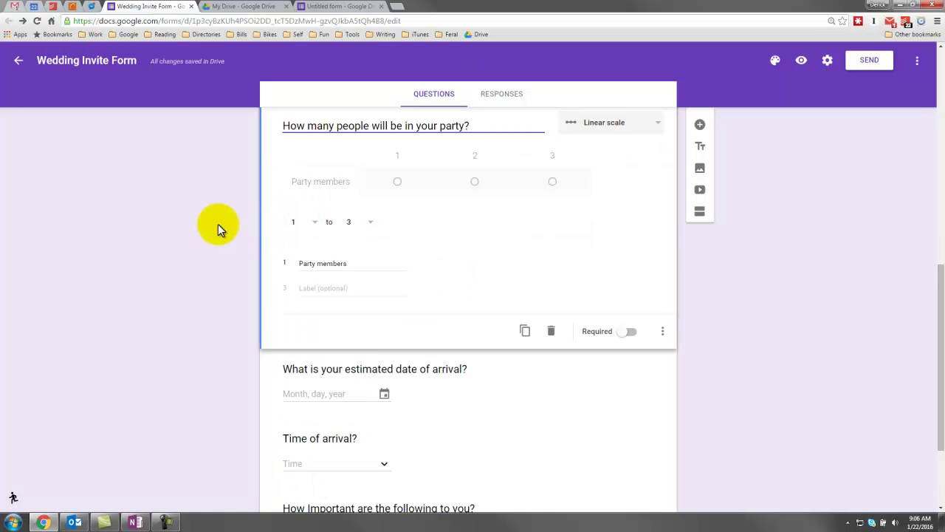
scroll(219, 223, down, 2)
scroll(223, 221, up, 2)
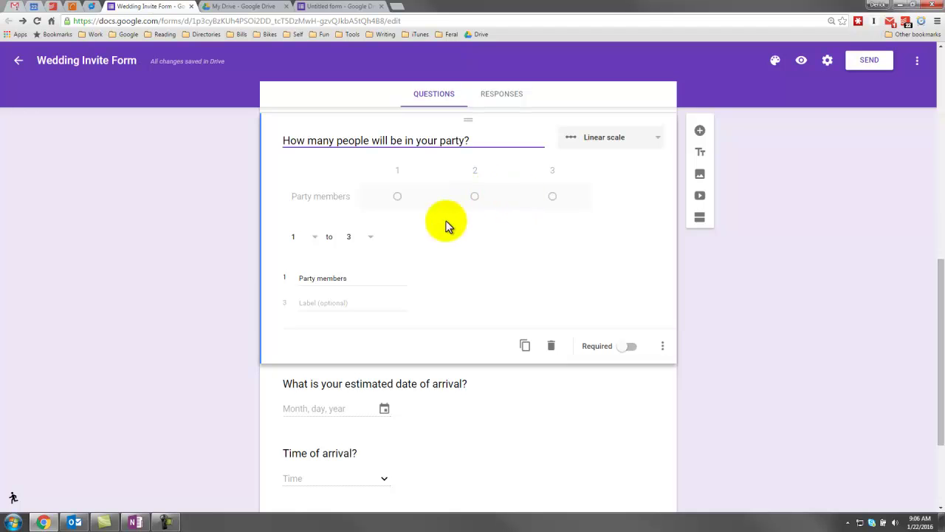
Examine the setup of the arrival date, arrival time and "How Important are the following to you?" questions
scroll(448, 226, down, 2)
click(339, 266)
click(362, 225)
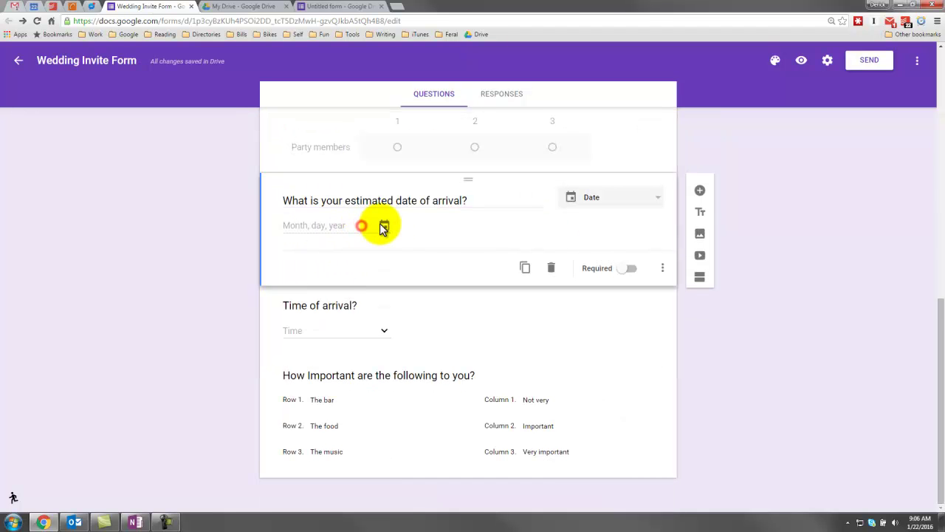
click(224, 327)
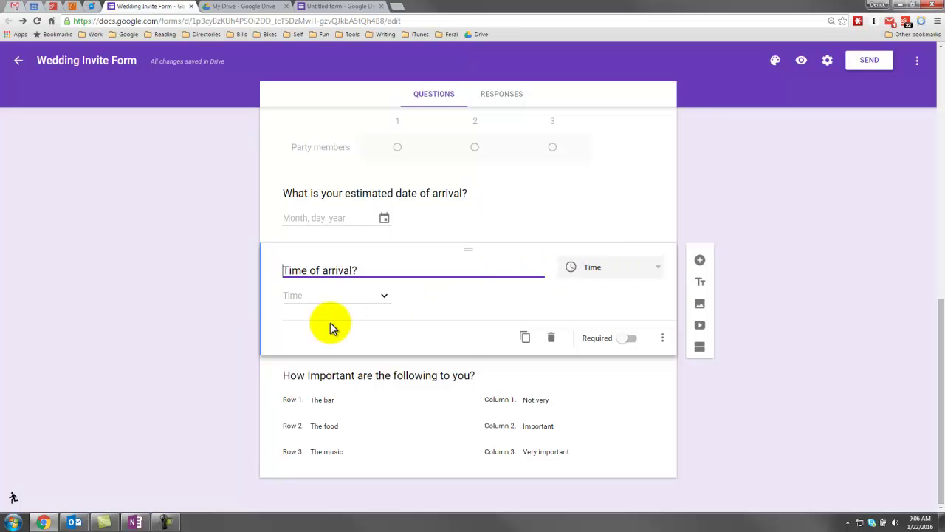
click(302, 378)
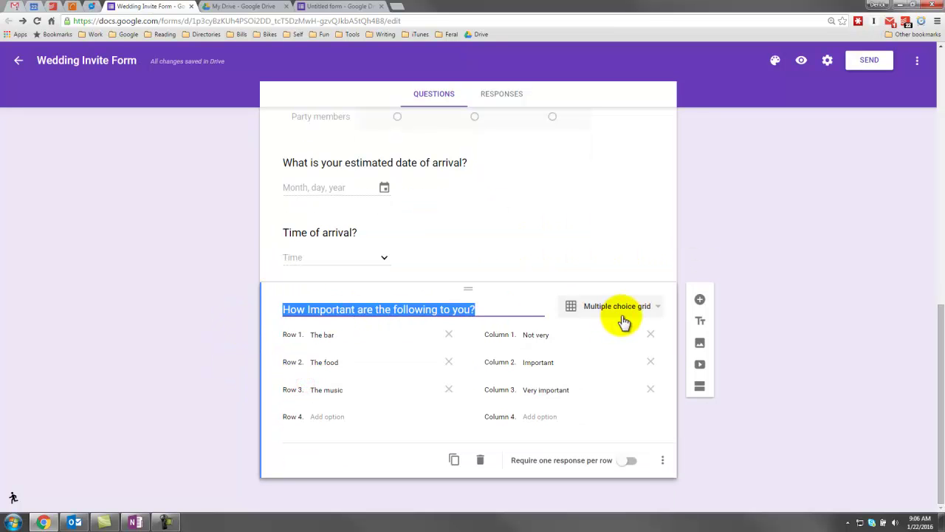
click(215, 289)
scroll(363, 214, up, 3)
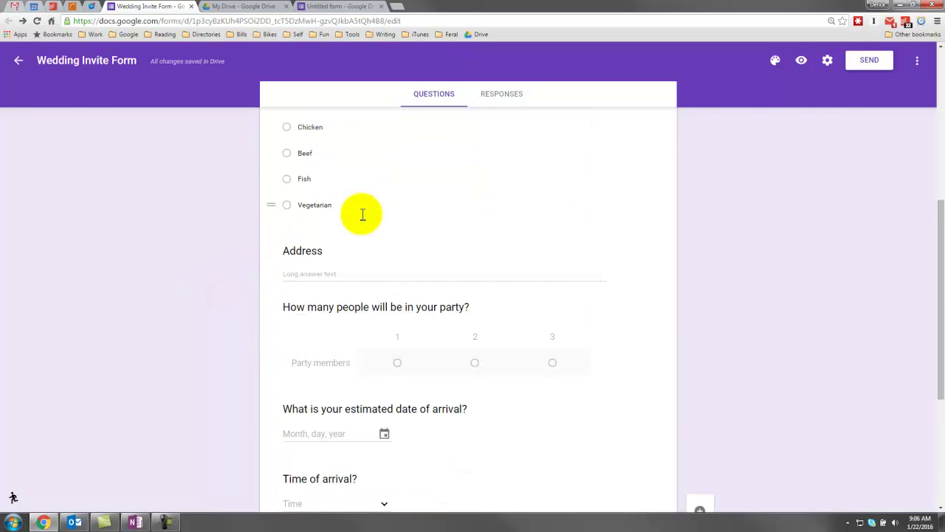
Preview the Wedding RSVP form and look through its questions, including the answer choices for "Can you make it?"
click(801, 60)
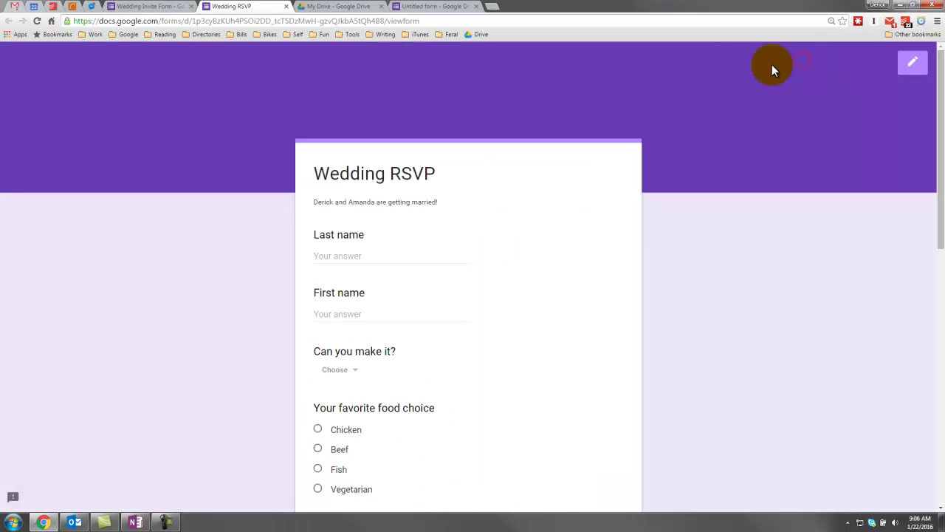
scroll(399, 209, down, 3)
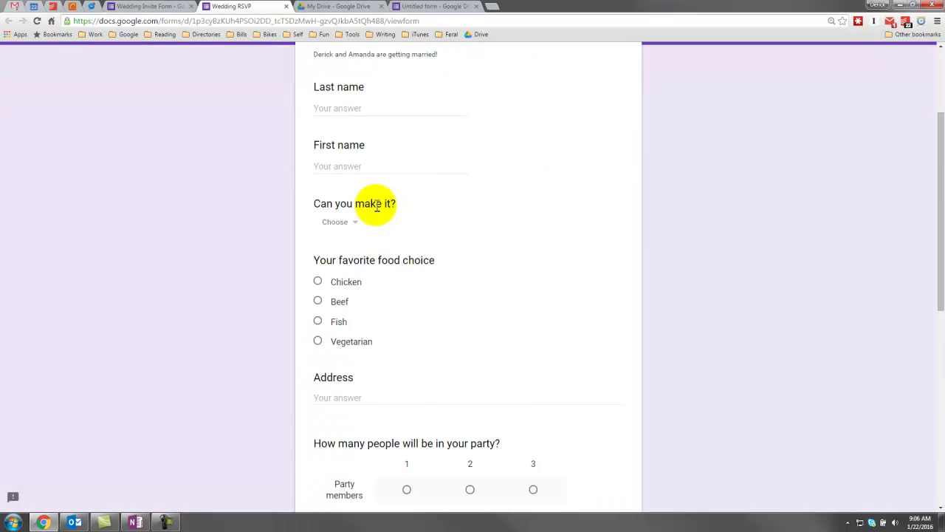
scroll(373, 198, down, 5)
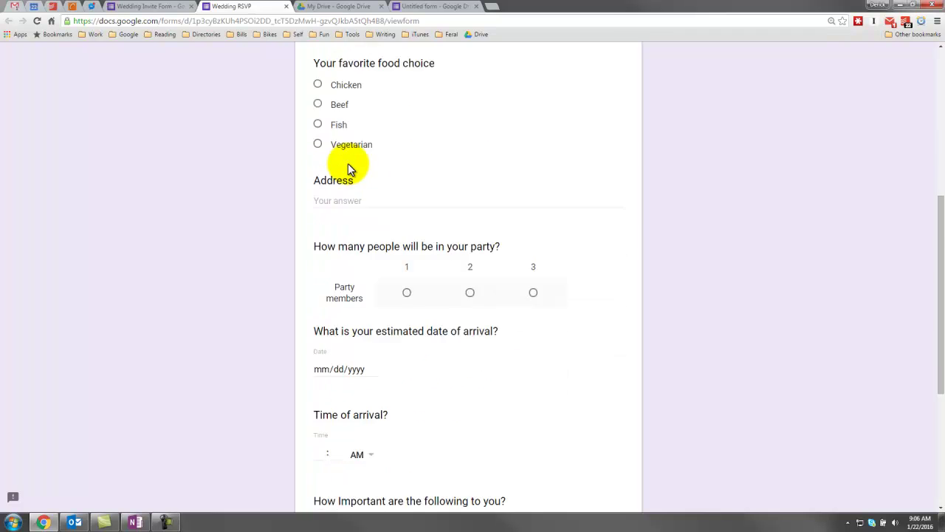
scroll(355, 170, up, 2)
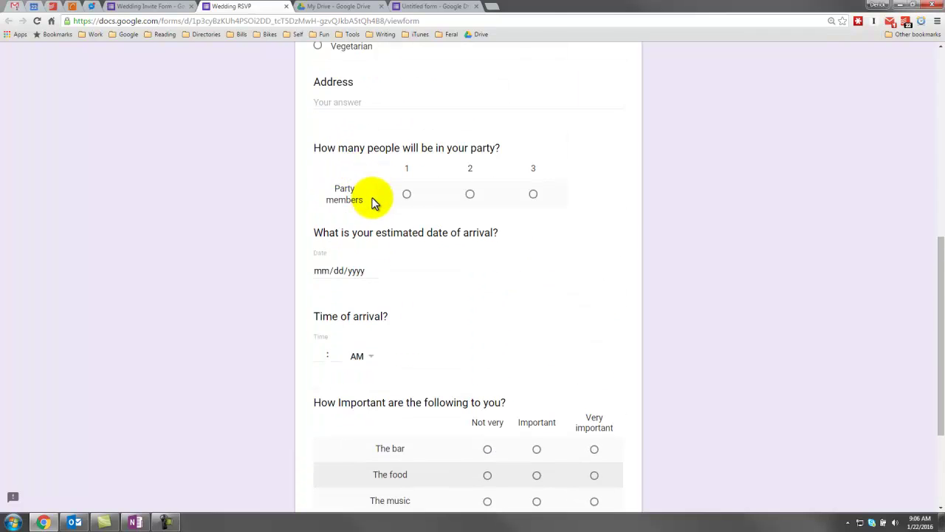
scroll(480, 203, up, 1)
scroll(333, 204, up, 3)
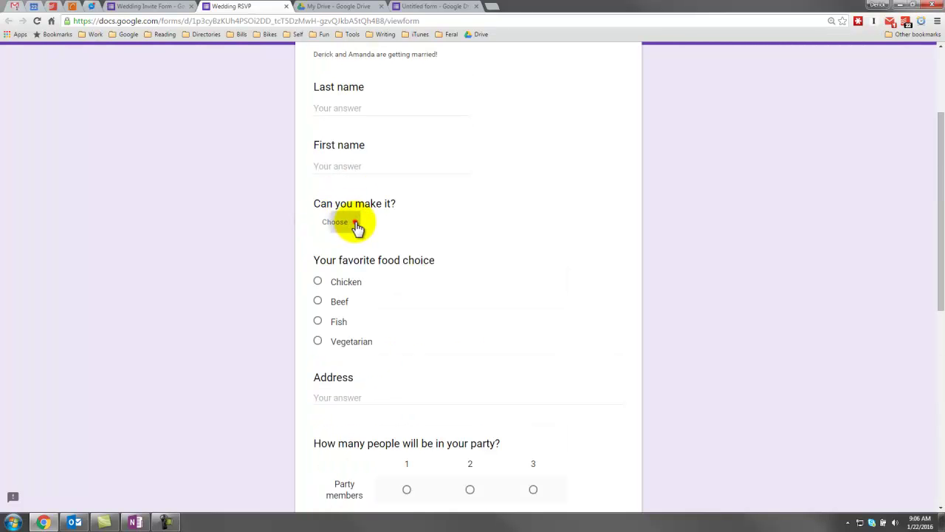
click(357, 226)
click(267, 249)
scroll(314, 206, down, 5)
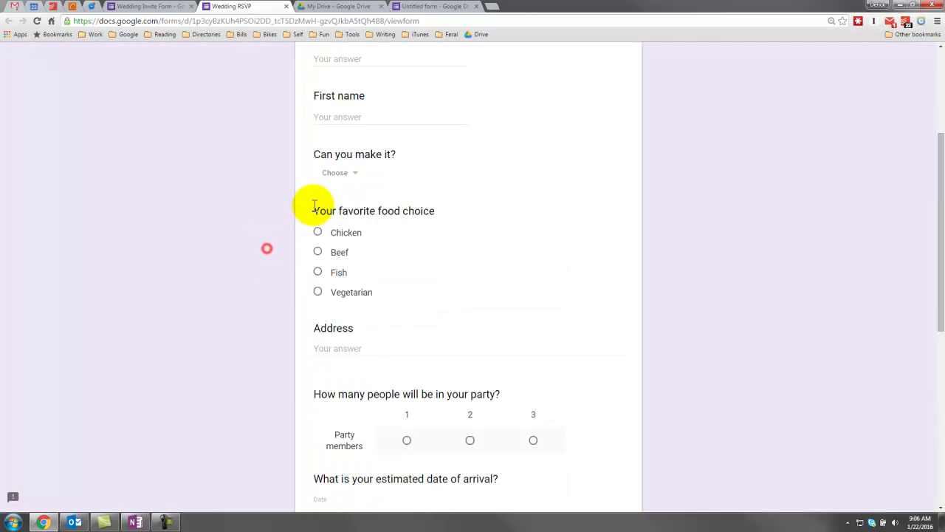
scroll(317, 212, down, 1)
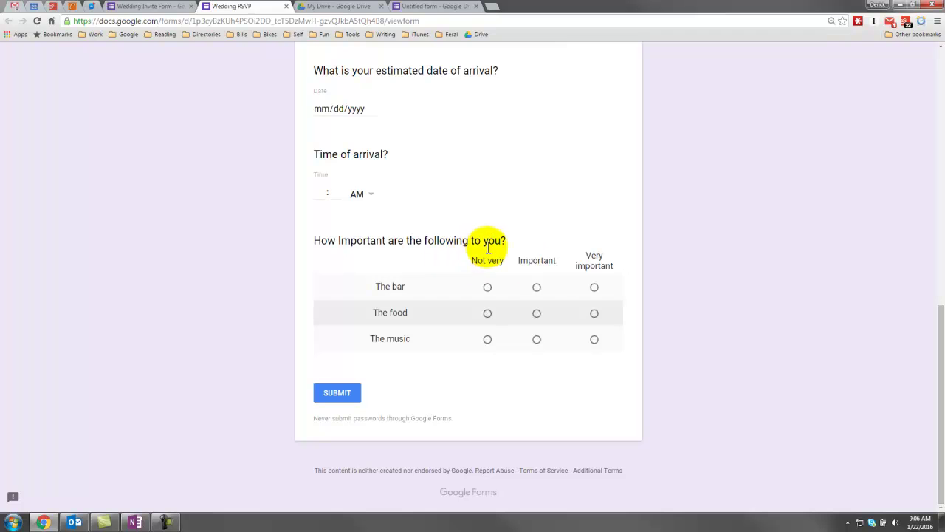
In the importance grid, rate the bar as Important, the food as Not very and the music as Important
click(537, 287)
click(488, 313)
click(537, 340)
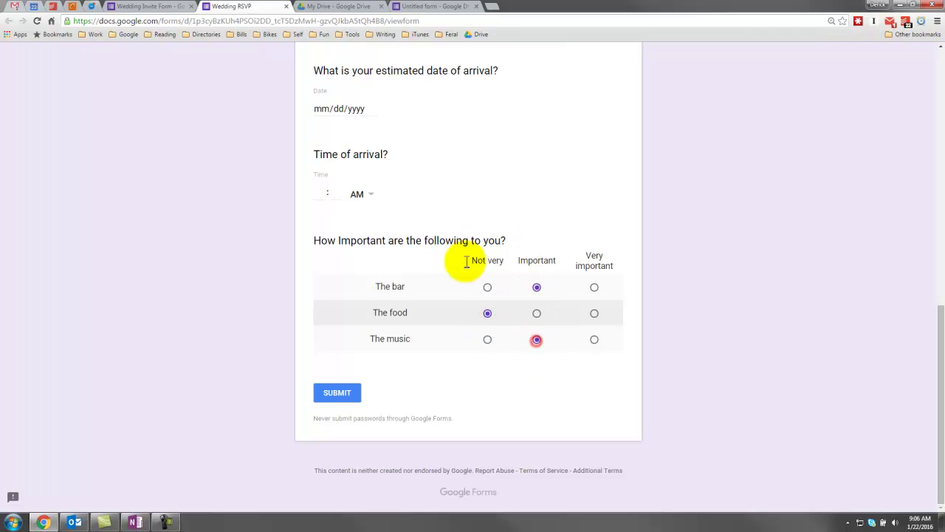
Set the arrival time to PM and pick January 25, 2016 as the estimated date of arrival
click(357, 194)
click(356, 214)
scroll(375, 179, up, 2)
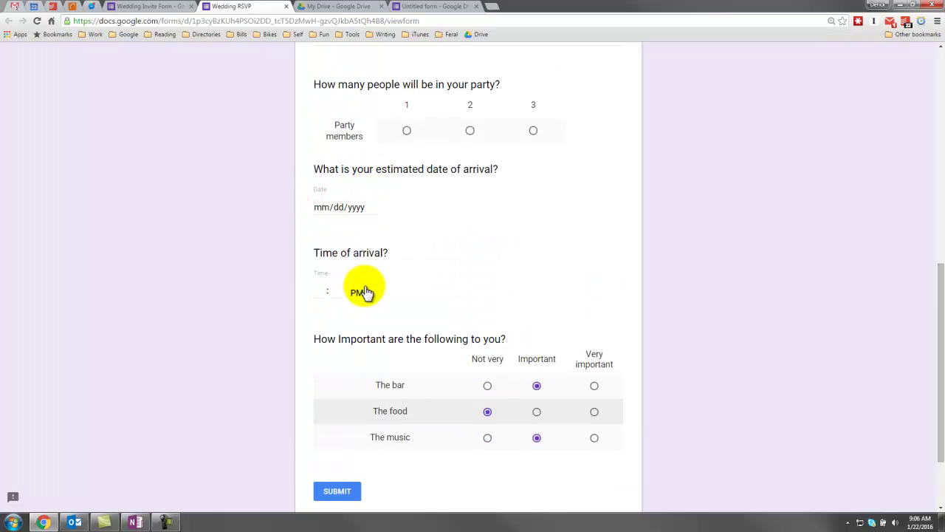
click(371, 207)
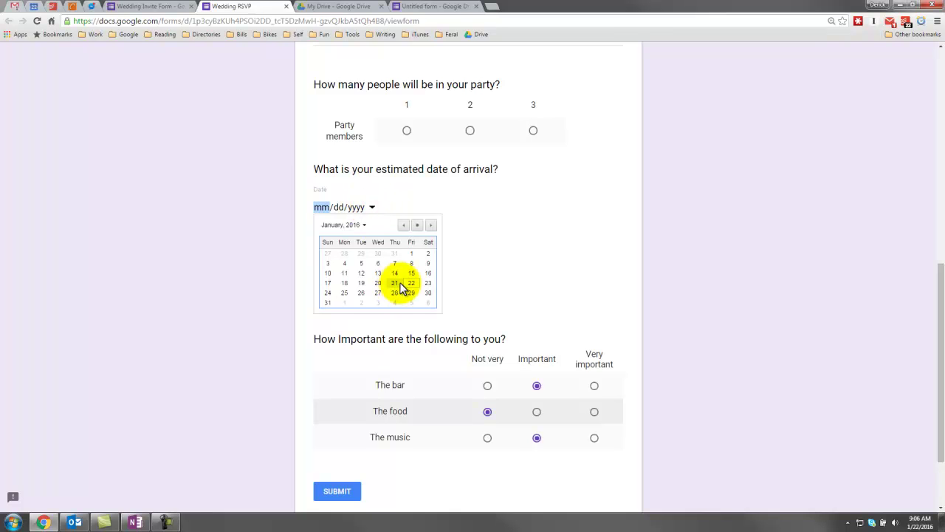
click(344, 293)
Fill in the "Address" answer with the guest's full postal address
scroll(379, 326, up, 8)
click(378, 327)
scroll(379, 327, down, 2)
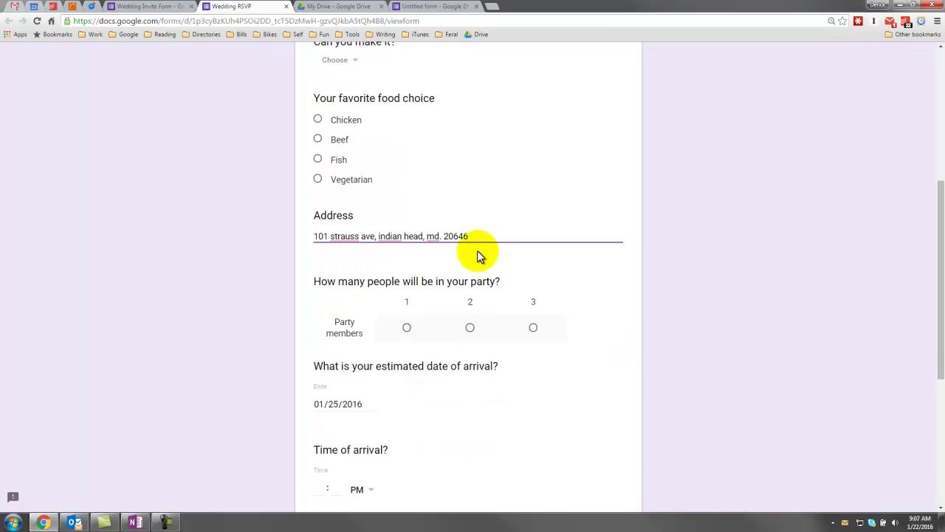
Copy the address and paste it repeatedly into the "Address" answer to try out a long multi-line response
triple_click(475, 232)
click(474, 232)
triple_click(472, 236)
key(ctrl+c)
click(472, 237)
key(ctrl+v)
key(ctrl+v)
key(ctrl+v)
key(ctrl+v)
key(ctrl+v)
key(ctrl+v)
key(ctrl+v)
key(ctrl+v)
key(ctrl+v)
key(ctrl+v)
key(ctrl+v)
key(ctrl+v)
key(ctrl+v)
key(ctrl+v)
key(ctrl+v)
key(ctrl+v)
key(ctrl+v)
key(ctrl+v)
key(ctrl+v)
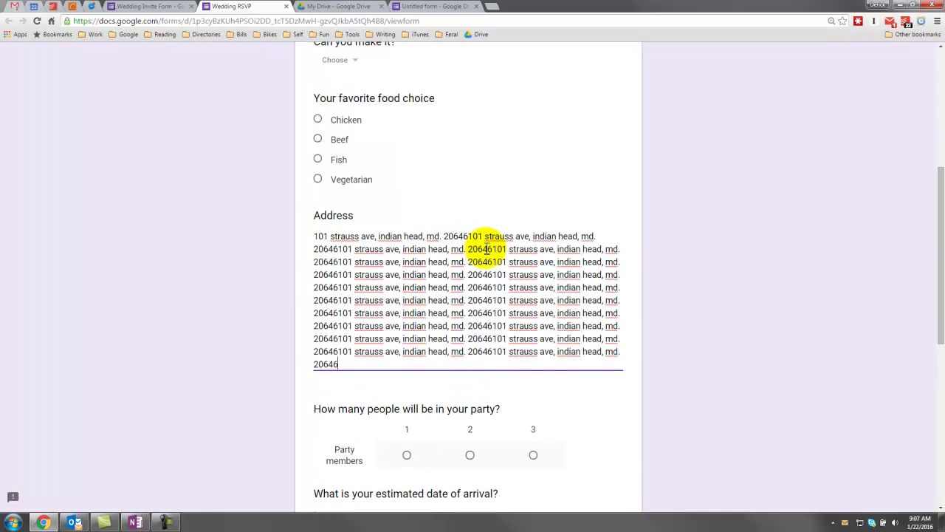
Delete the repeated copies from the "Address" answer so only a single address is left
drag(359, 365, 473, 235)
key(BackSpace)
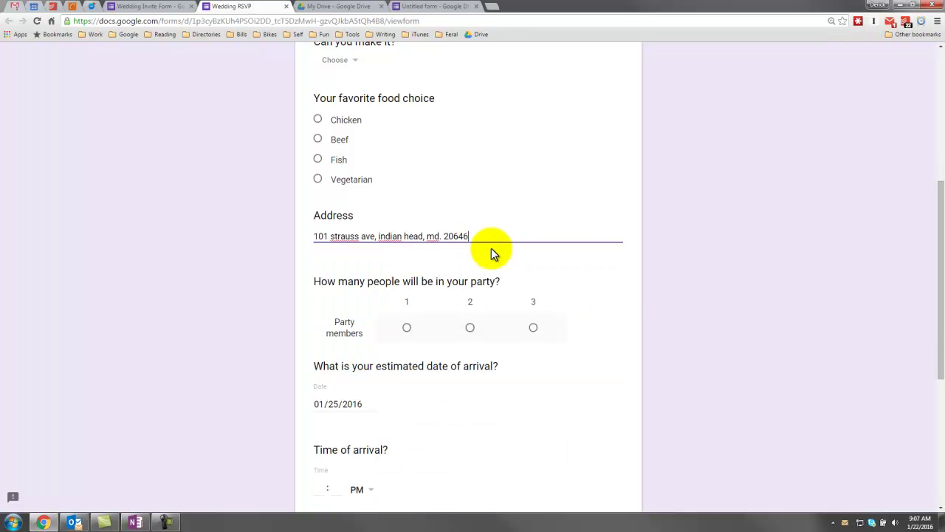
click(595, 316)
Answer the "Can you make it?" question with No
scroll(594, 318, down, 4)
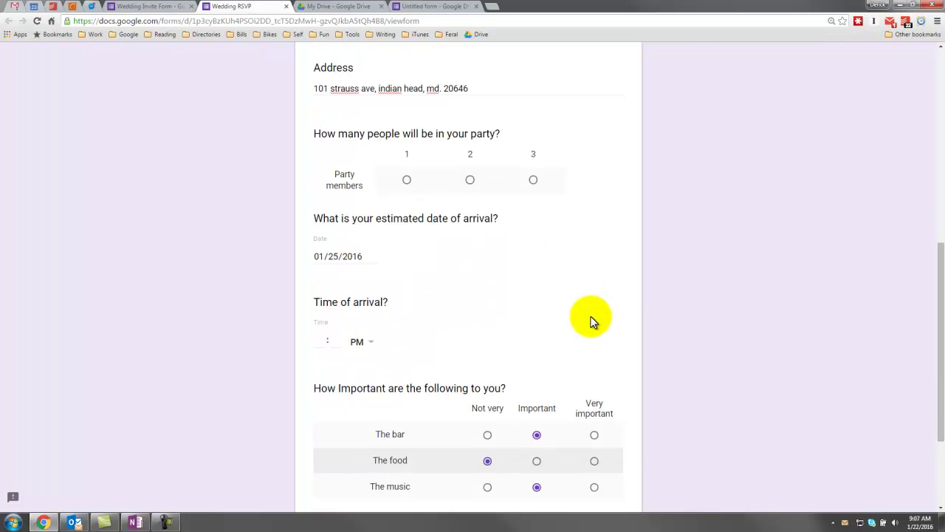
scroll(565, 322, up, 8)
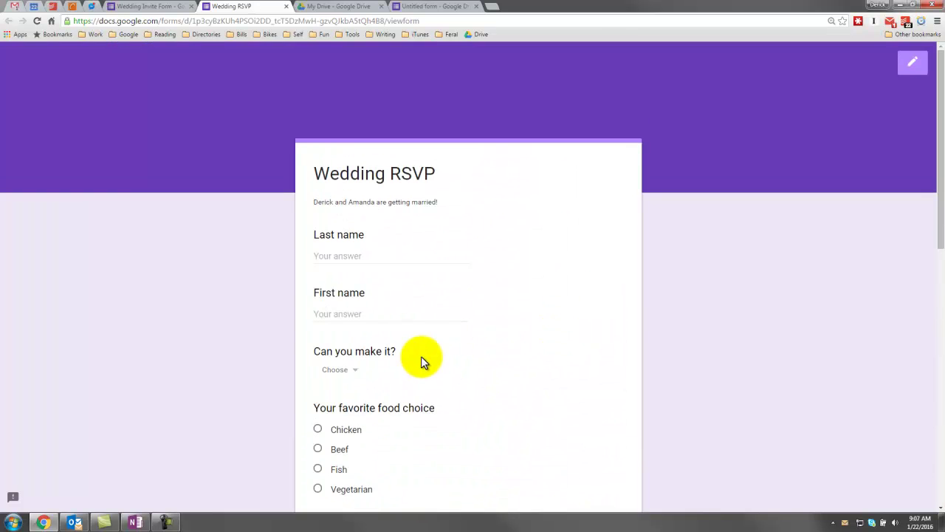
scroll(421, 356, down, 1)
click(349, 274)
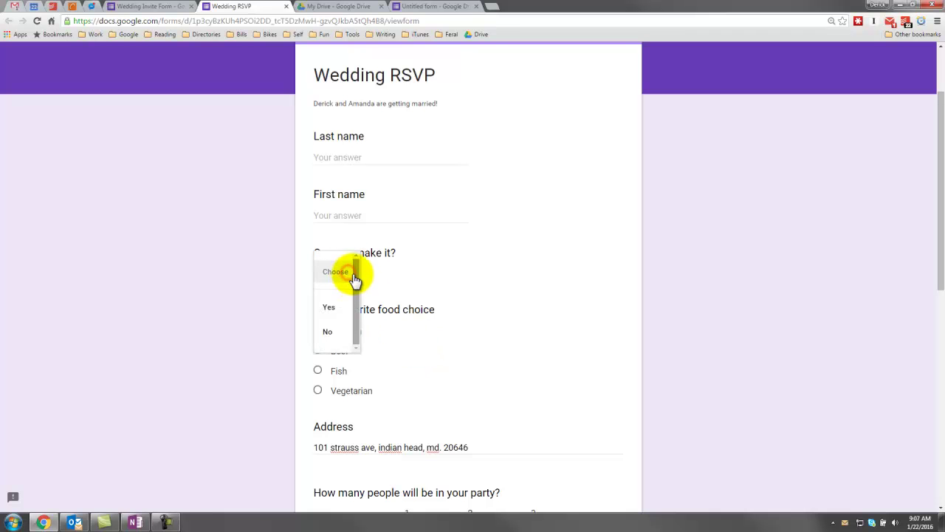
click(330, 330)
Look over the questions that follow "Can you make it?" and close the Wedding RSVP preview
scroll(319, 287, down, 4)
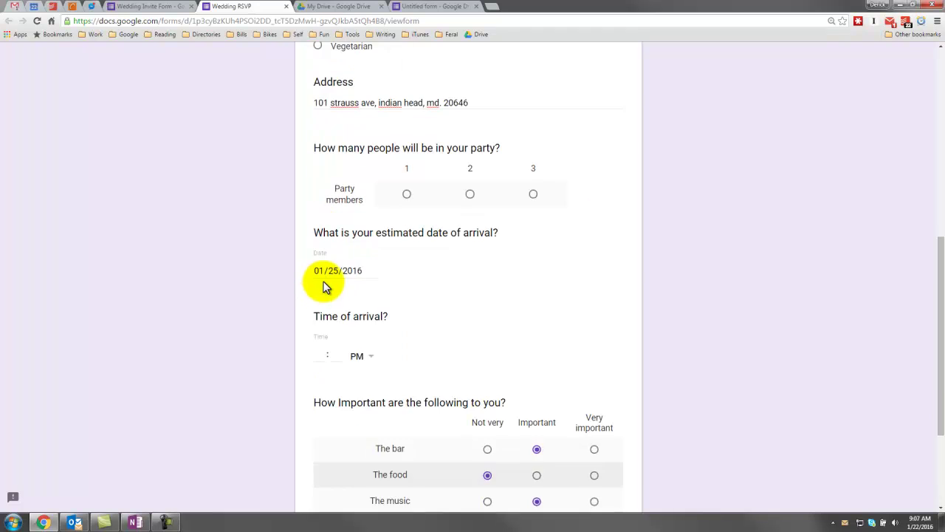
scroll(328, 285, up, 3)
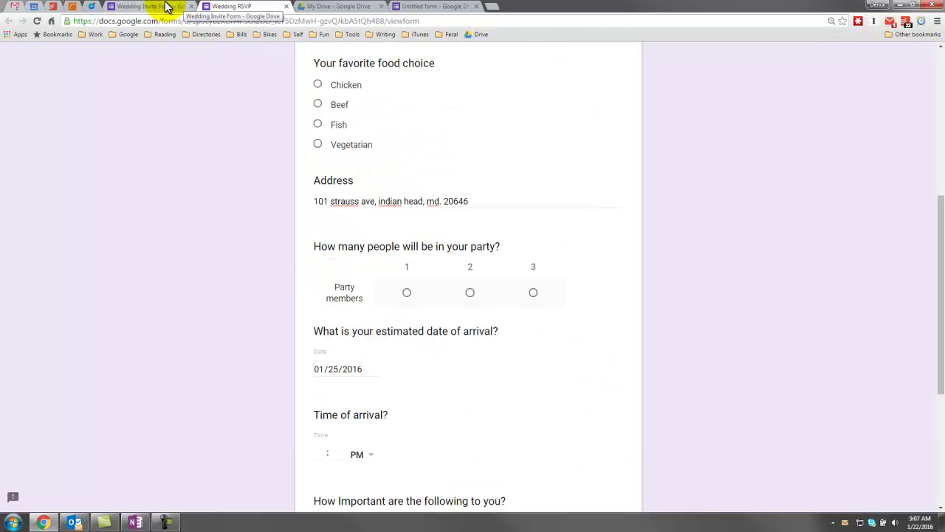
scroll(367, 194, up, 1)
scroll(363, 190, down, 2)
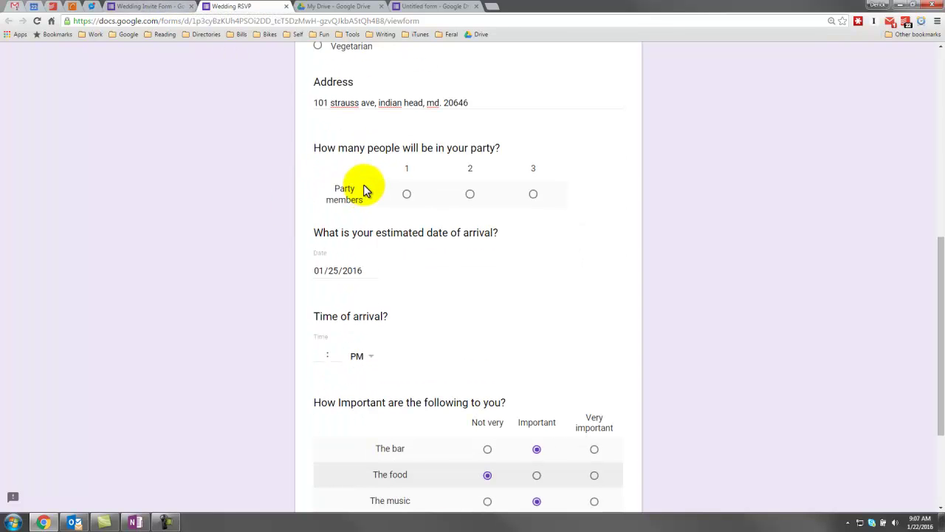
middle_click(234, 9)
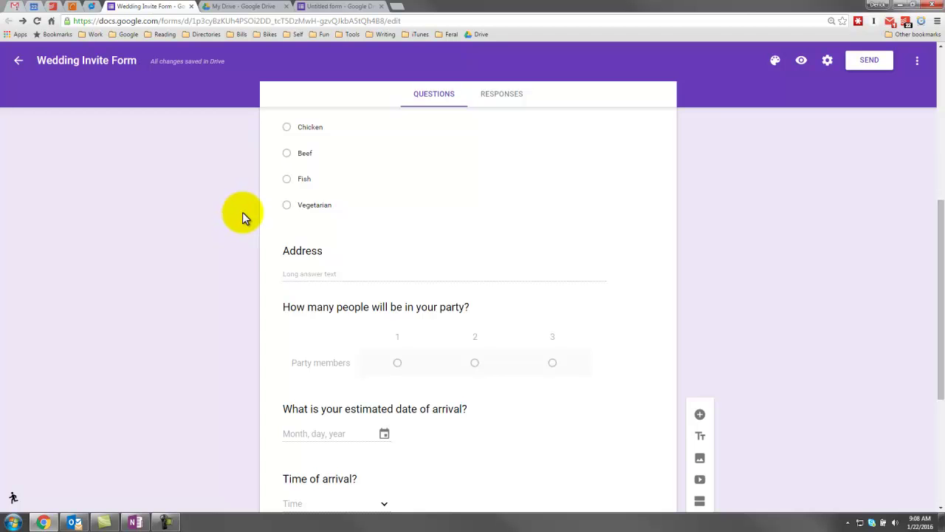
Add a section after the "Can you make it?" question and title it "Yes, I can make it!"
scroll(242, 220, up, 2)
scroll(245, 220, down, 1)
scroll(244, 221, up, 2)
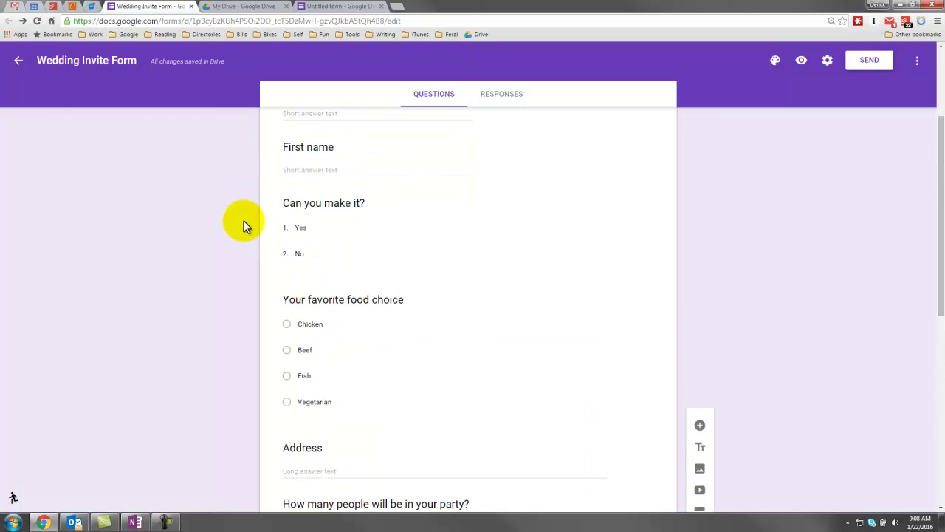
click(323, 226)
scroll(323, 226, up, 2)
scroll(473, 270, down, 2)
click(599, 140)
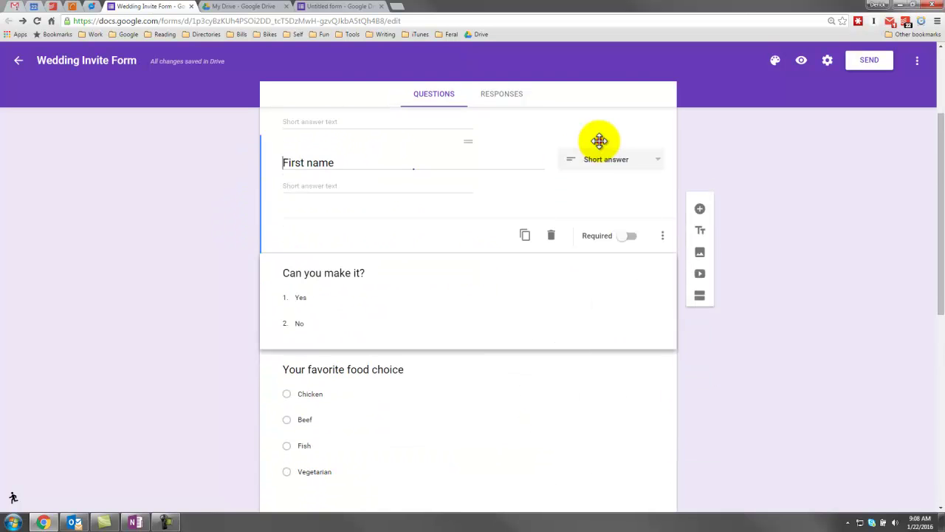
click(502, 281)
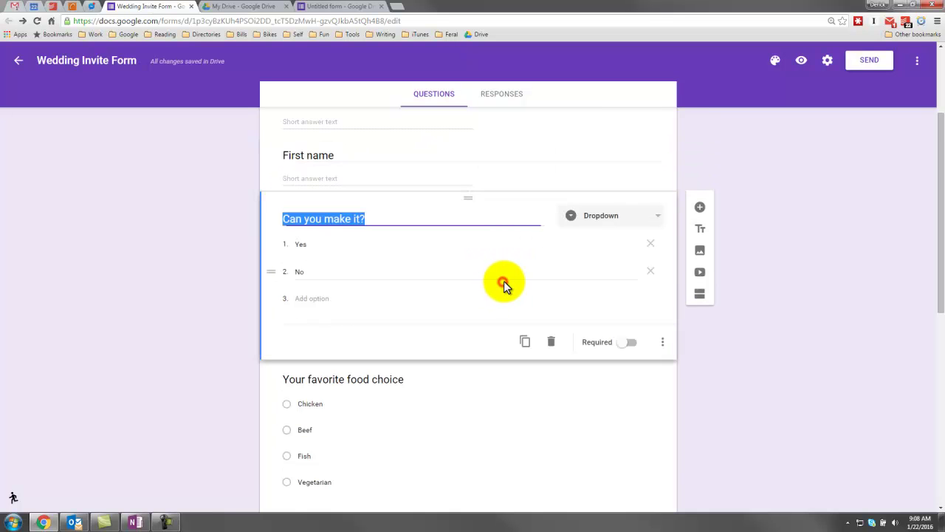
scroll(503, 281, down, 2)
scroll(514, 276, up, 2)
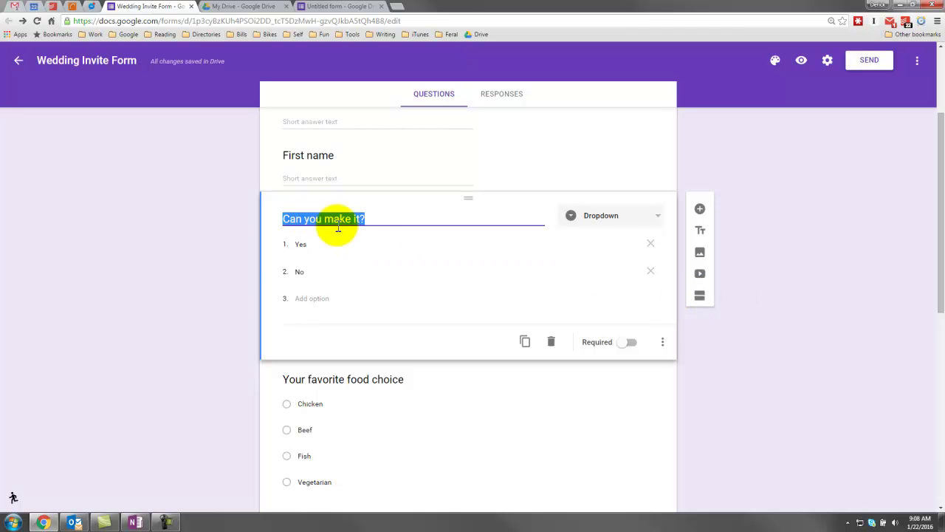
click(701, 296)
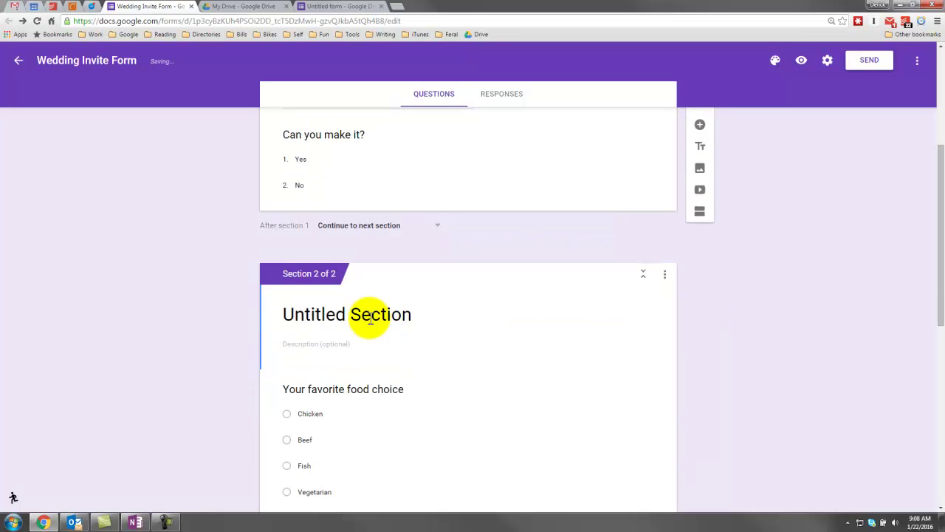
click(375, 315)
text(Yes, I can make it!)
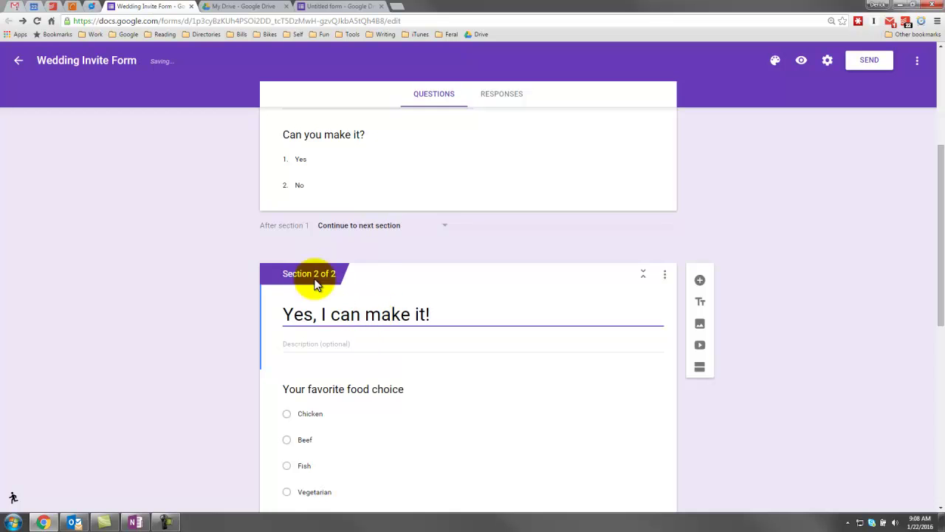
Add a section after the importance grid titled "Sorry, you couldn't make it." with the description "Let us know if anything changes!"
scroll(370, 236, down, 1)
scroll(396, 242, down, 5)
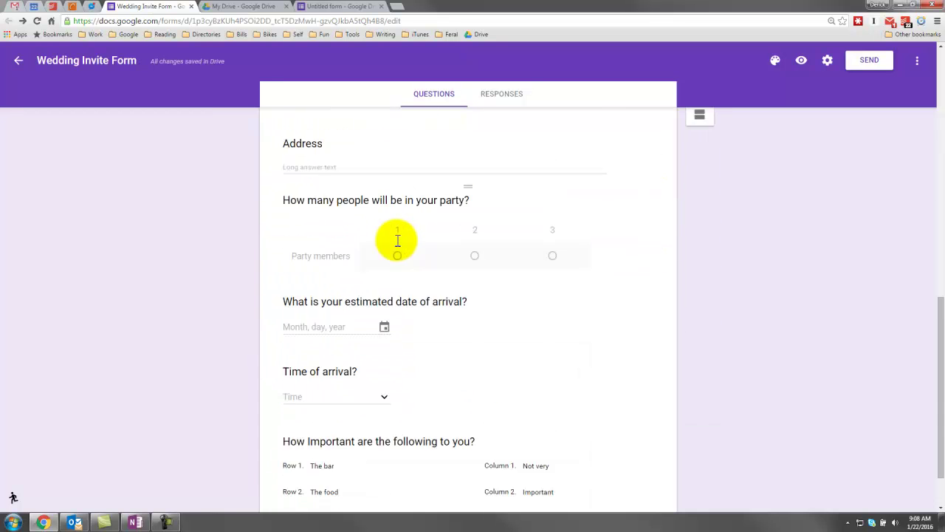
click(642, 449)
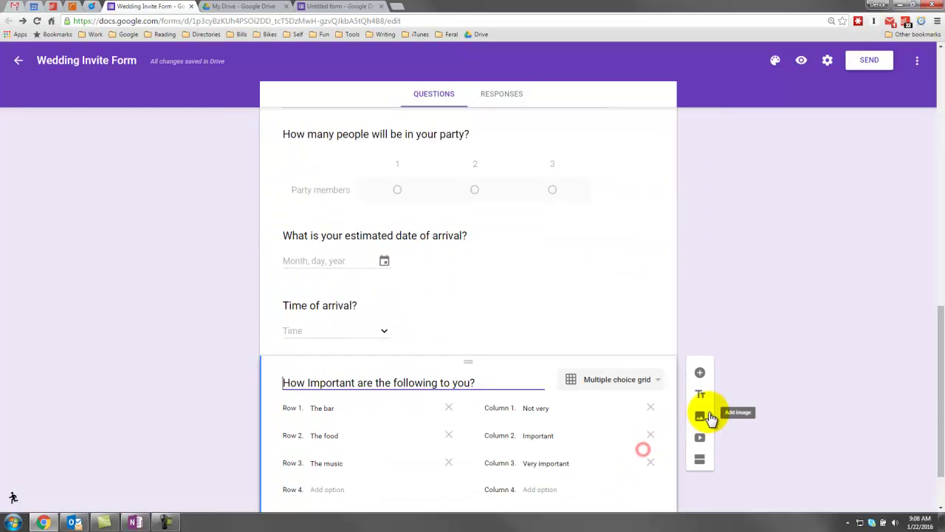
click(699, 459)
click(378, 436)
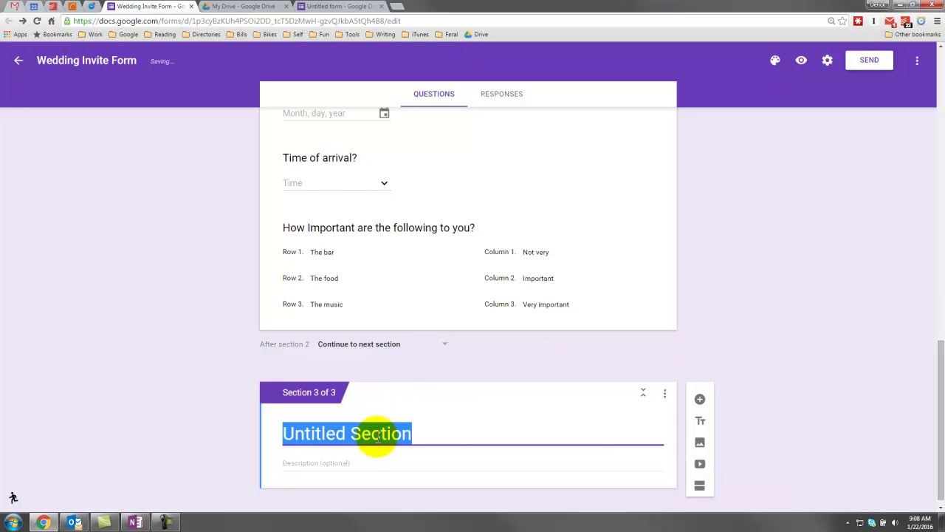
text(Sorry, you couldn't make it.)
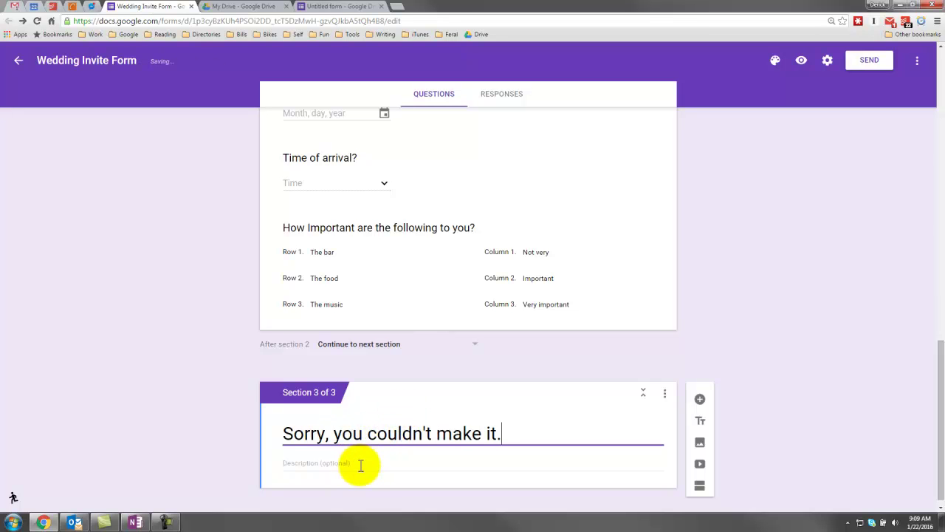
click(355, 467)
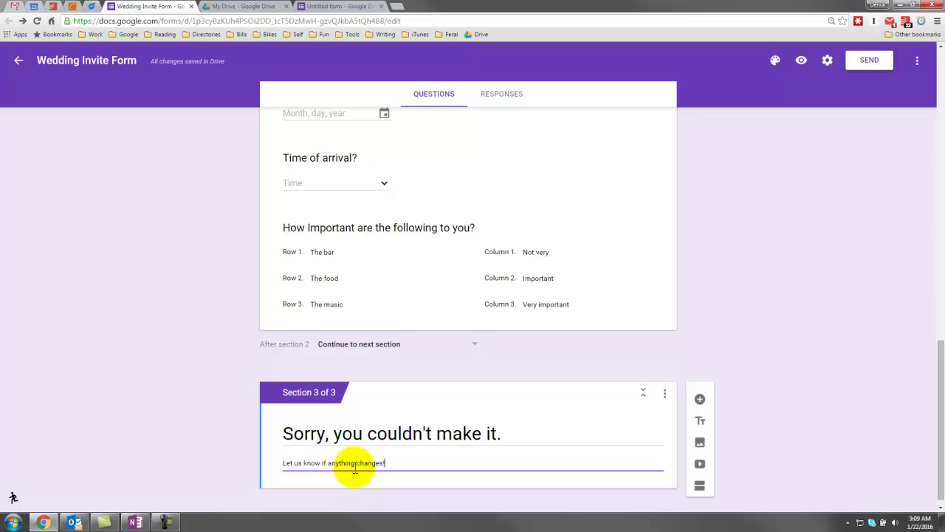
Enable going to a section based on the answer for the "Can you make it?" question
scroll(541, 445, up, 1)
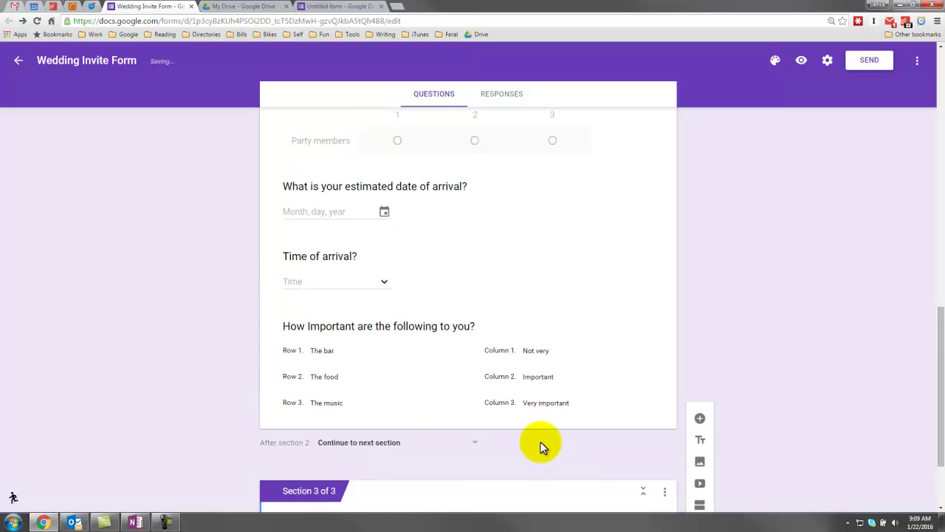
scroll(541, 446, up, 2)
scroll(541, 445, up, 5)
scroll(541, 445, up, 1)
scroll(532, 442, down, 1)
click(475, 313)
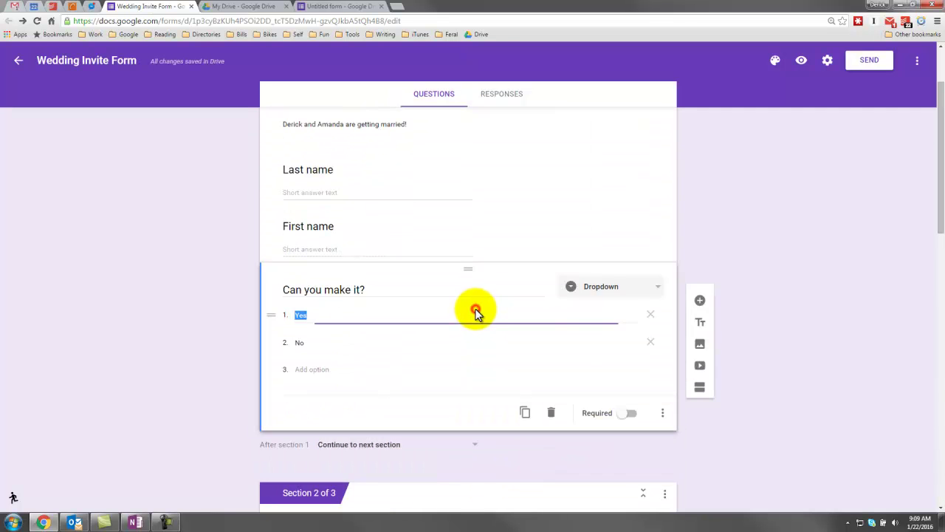
click(662, 413)
scroll(665, 411, down, 1)
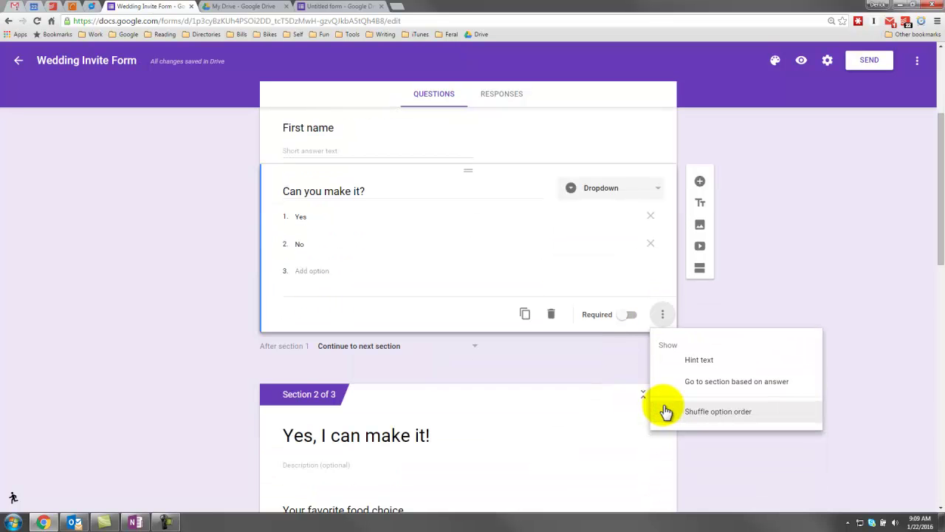
click(681, 383)
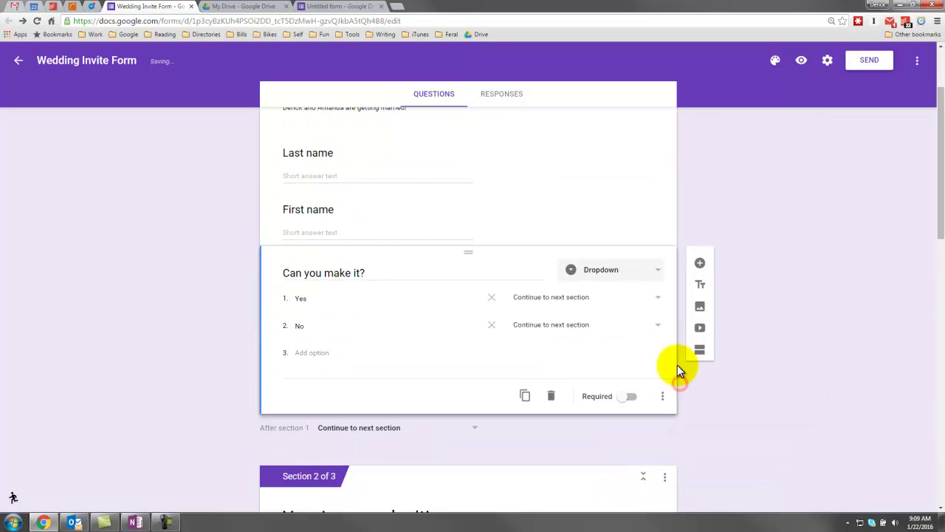
Route the No answer to section 3 (Sorry, you couldn't make it.) and Yes to section 2 (Yes, I can make it!)
click(546, 331)
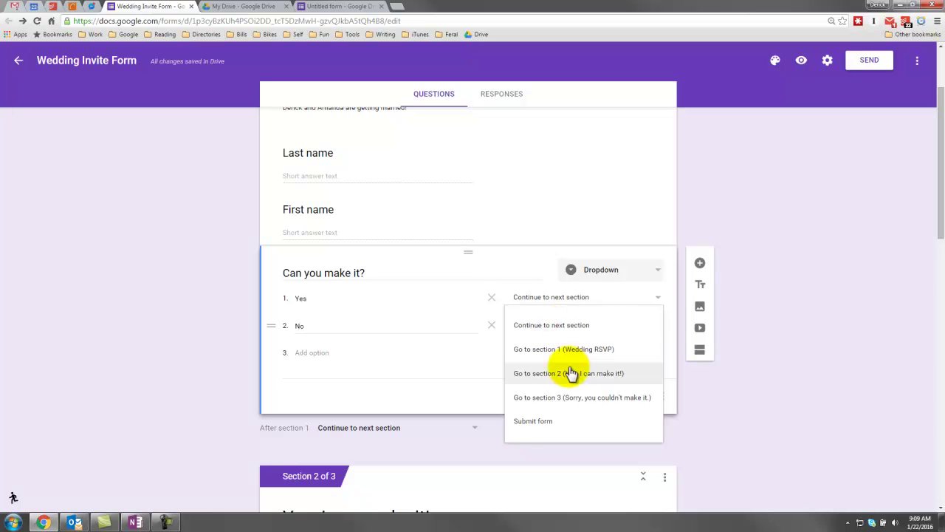
click(580, 399)
click(584, 297)
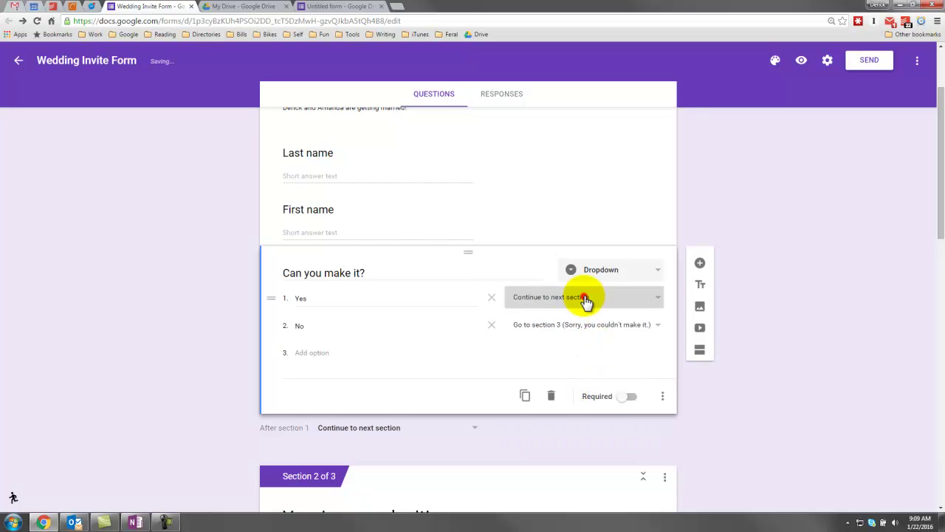
click(596, 352)
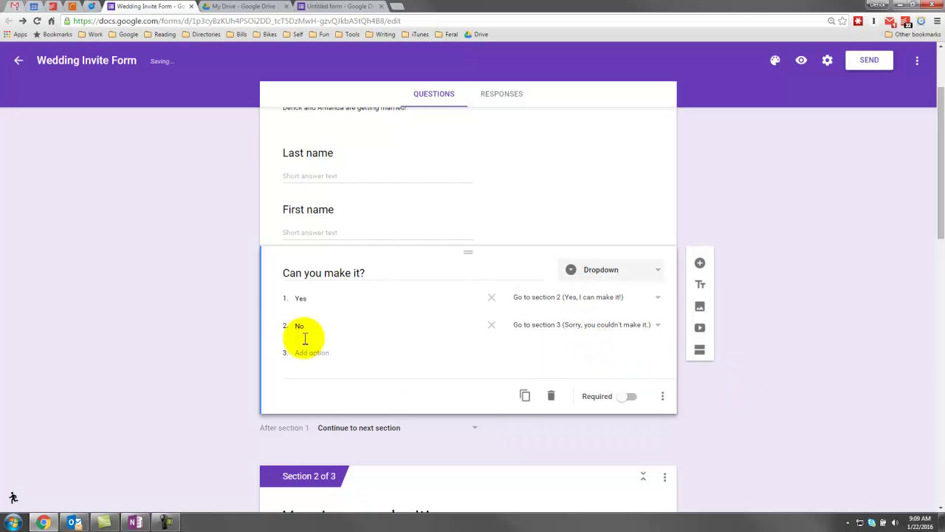
Preview the Wedding RSVP form and fill in the guest's last name and first name
scroll(467, 336, down, 1)
scroll(466, 336, up, 2)
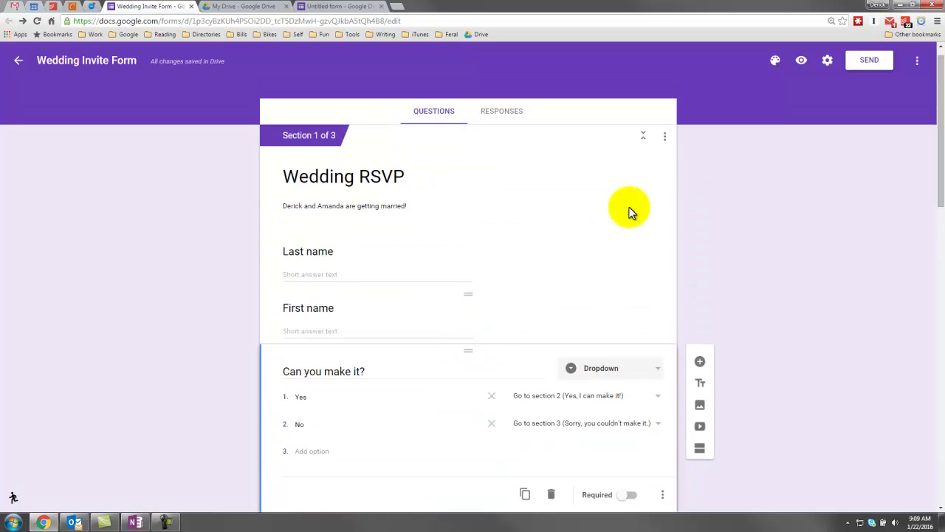
click(807, 68)
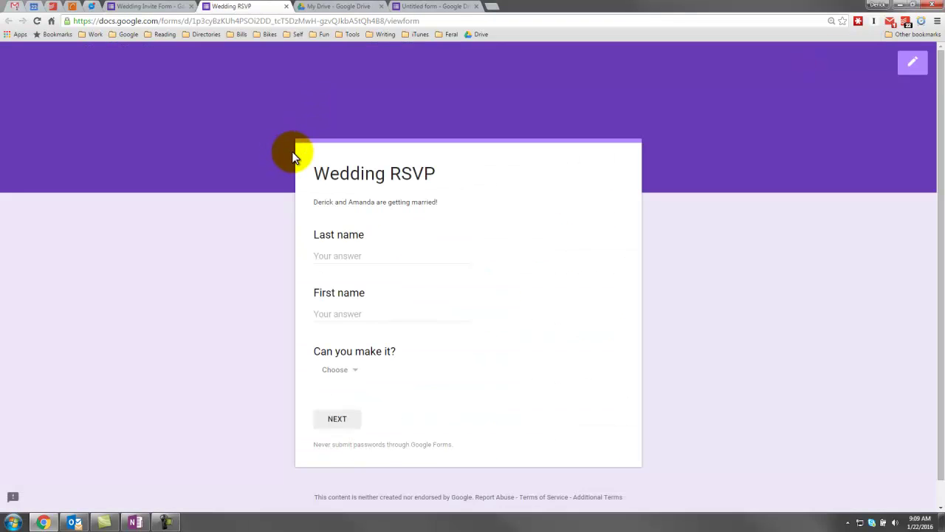
click(343, 230)
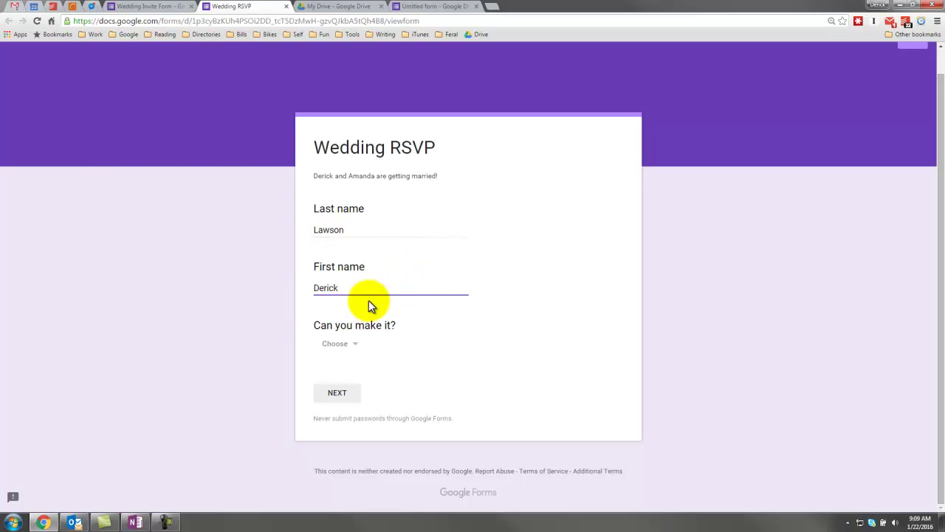
Answer "Can you make it?" with Yes and continue to the next section of the form
click(342, 344)
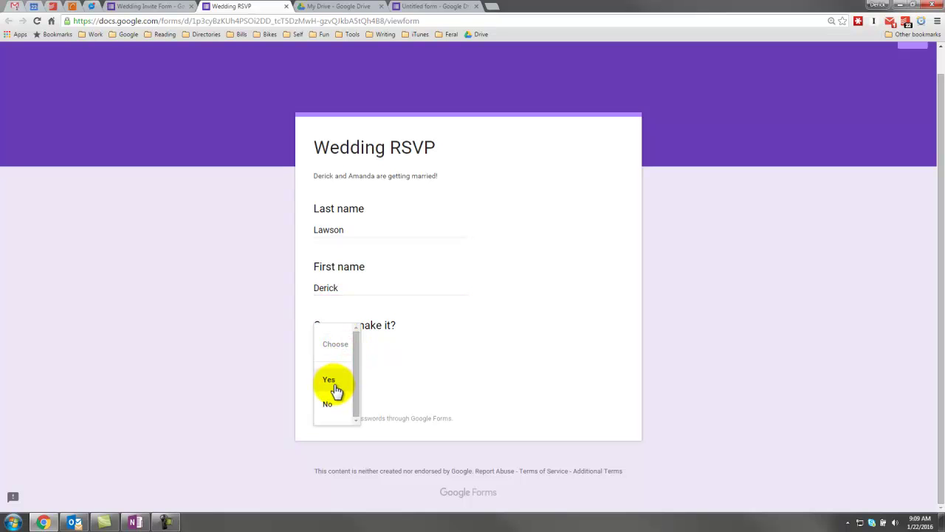
click(330, 381)
click(336, 392)
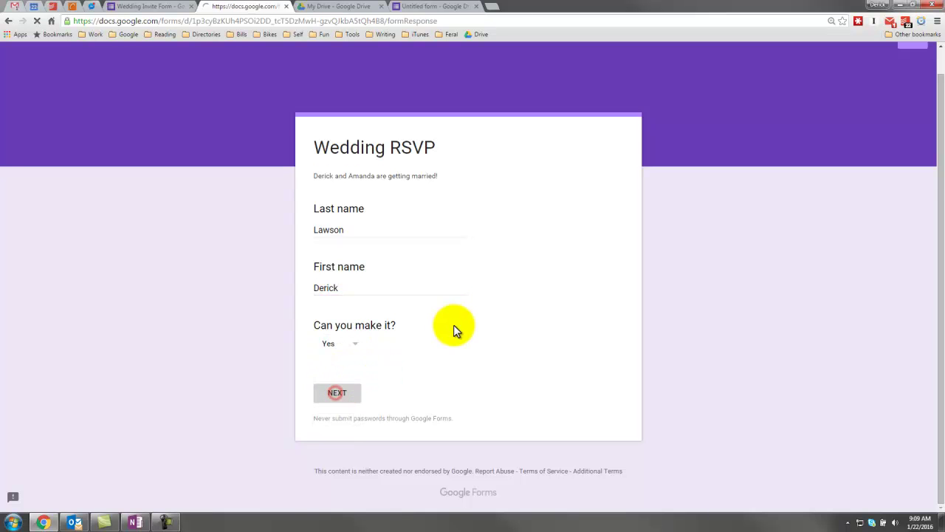
Look over the Yes section in the preview, go back, change "Can you make it?" to No, and check the section it leads to
scroll(447, 323, down, 6)
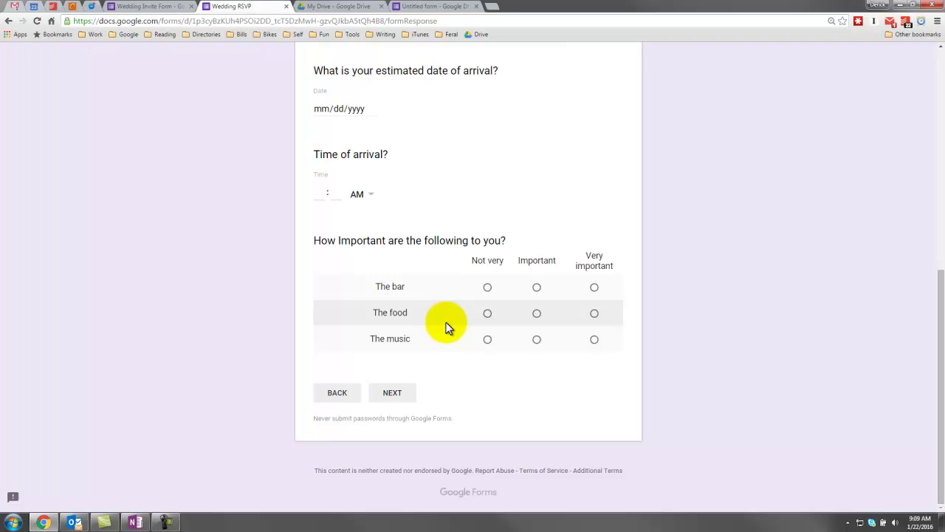
click(314, 393)
click(344, 372)
click(345, 394)
click(343, 414)
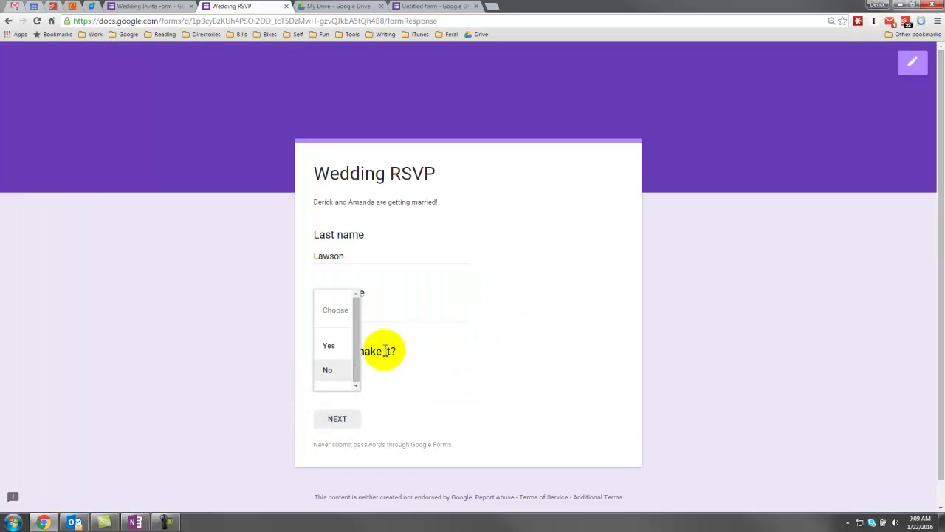
click(391, 383)
click(346, 411)
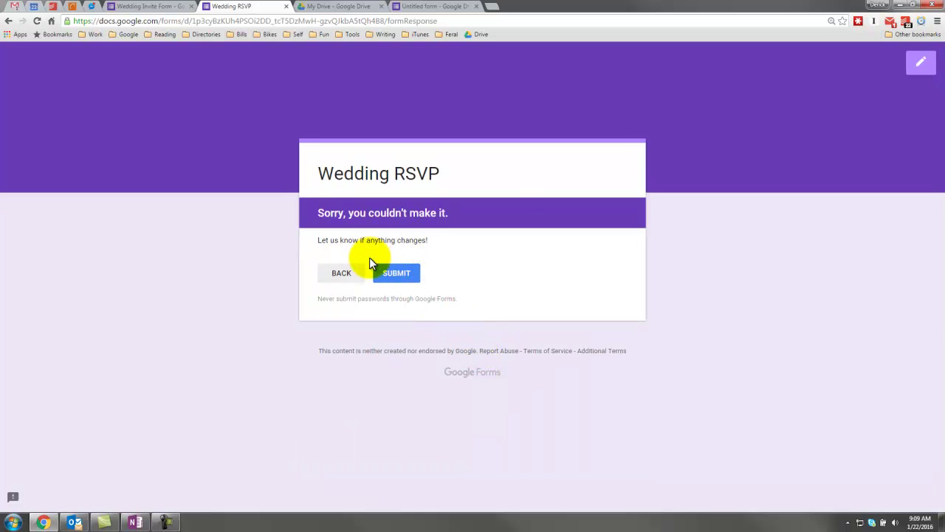
click(341, 274)
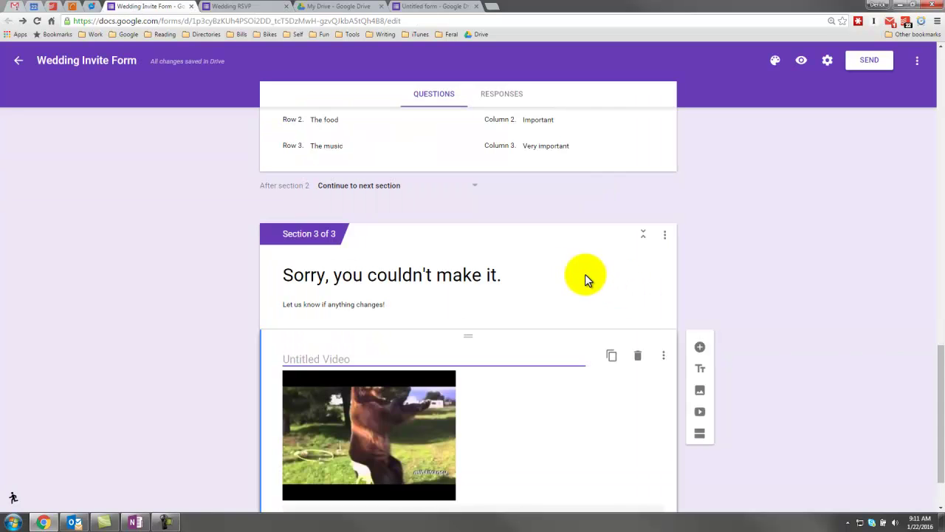
scroll(585, 274, down, 1)
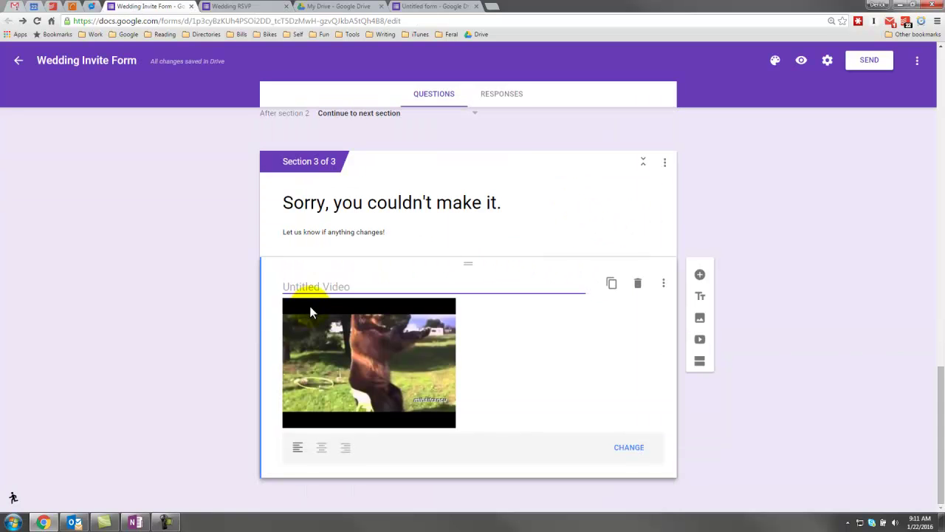
click(702, 340)
click(275, 177)
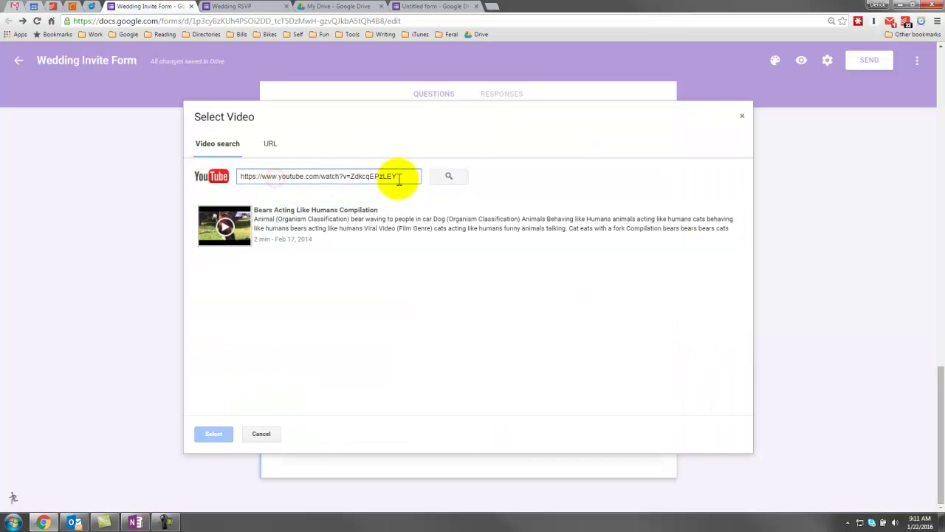
drag(399, 180, 251, 184)
click(268, 434)
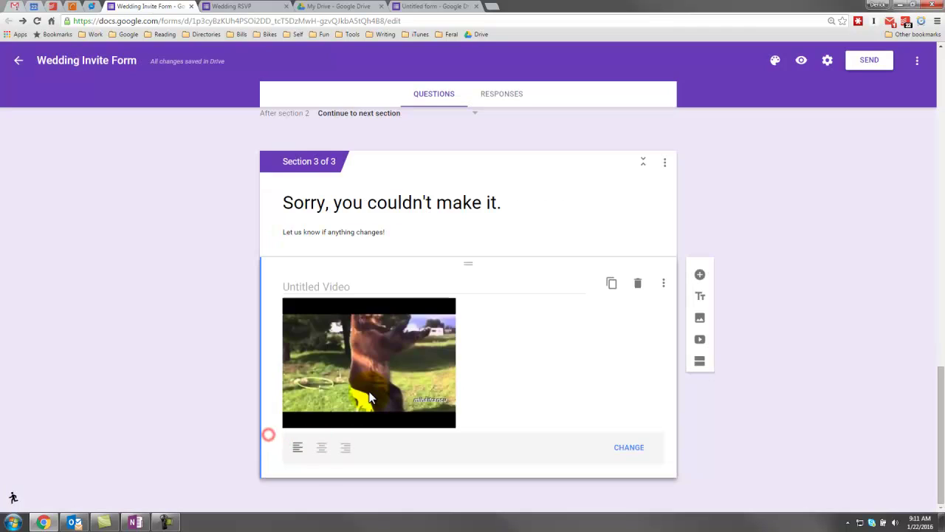
Move the text "Let us know if anything changes!" from the section 3 description into the video's title
click(334, 288)
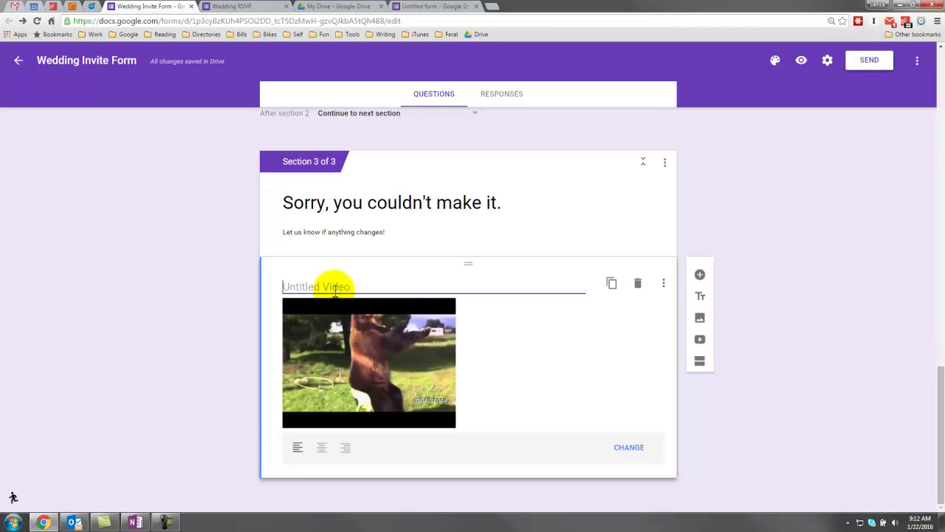
click(349, 232)
triple_click(341, 275)
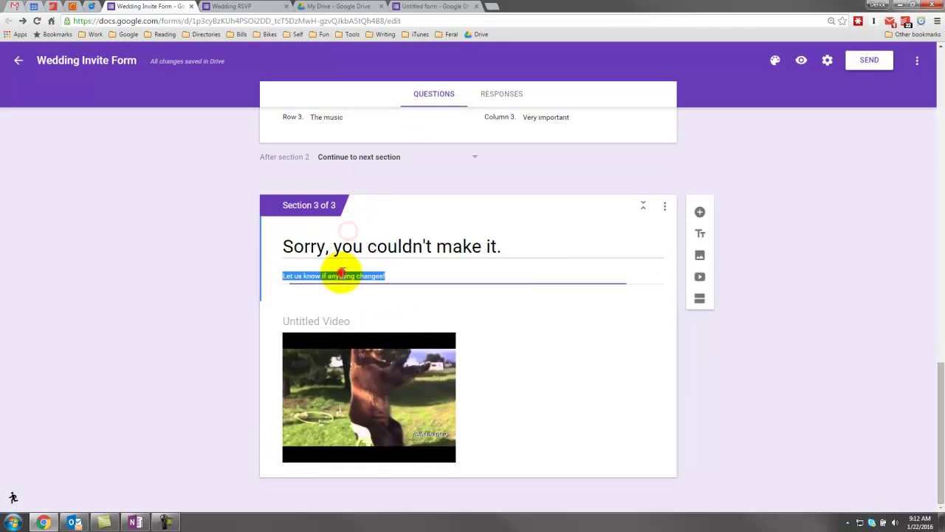
key(ctrl+x)
click(331, 320)
key(ctrl+v)
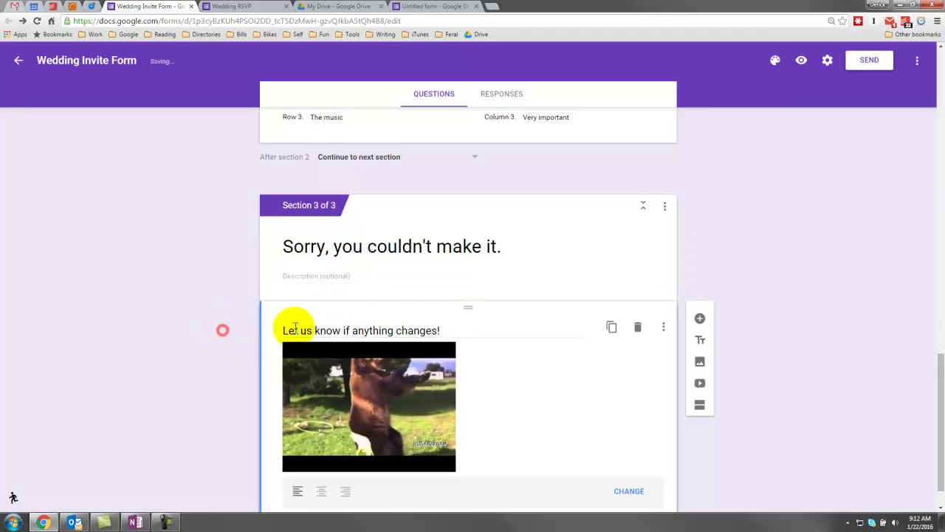
scroll(575, 387, down, 1)
click(636, 447)
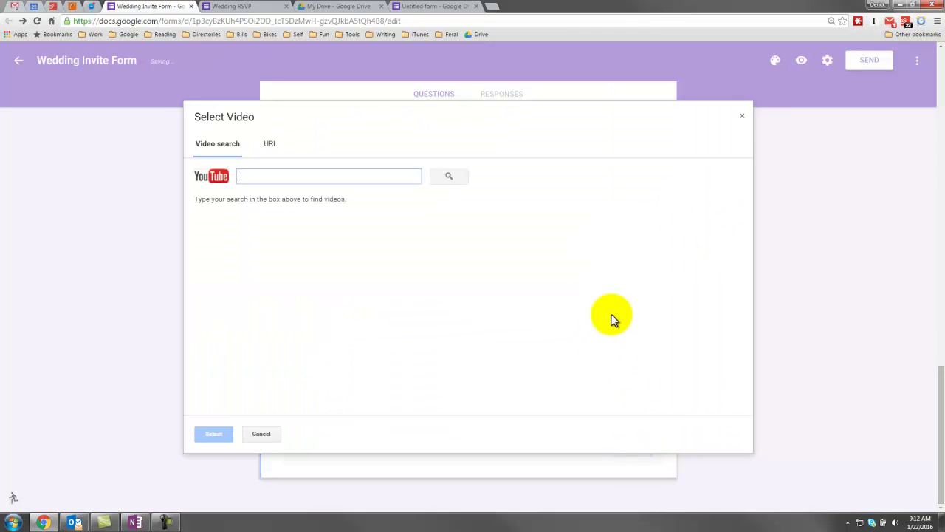
click(742, 116)
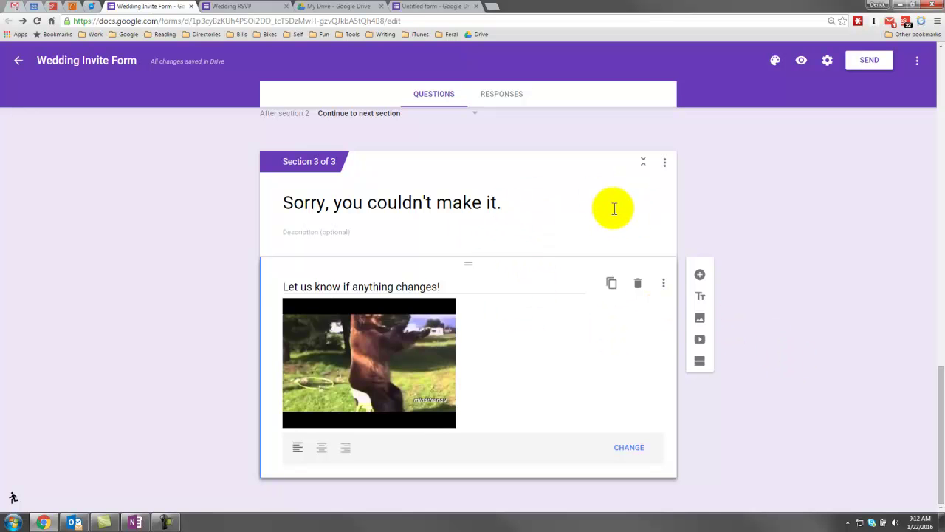
Set the form's theme color to pink and preview the form
scroll(614, 209, up, 15)
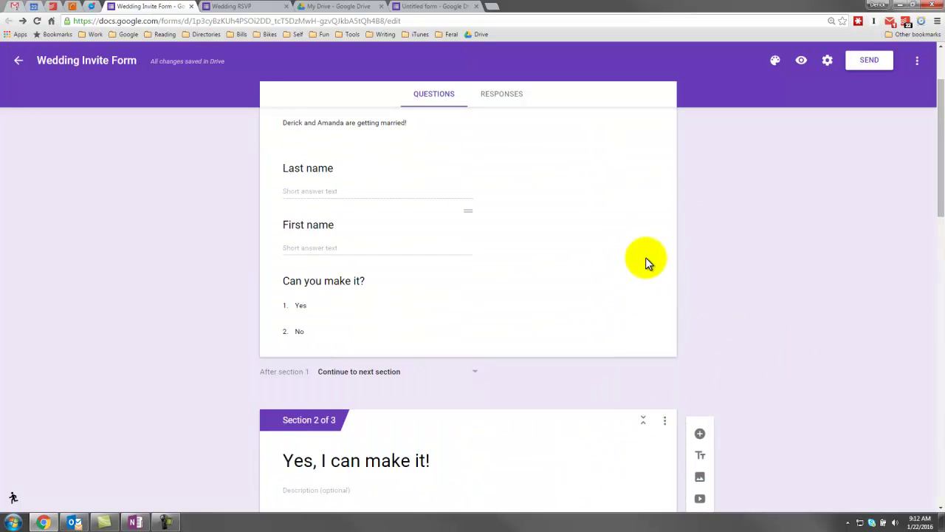
scroll(645, 257, up, 2)
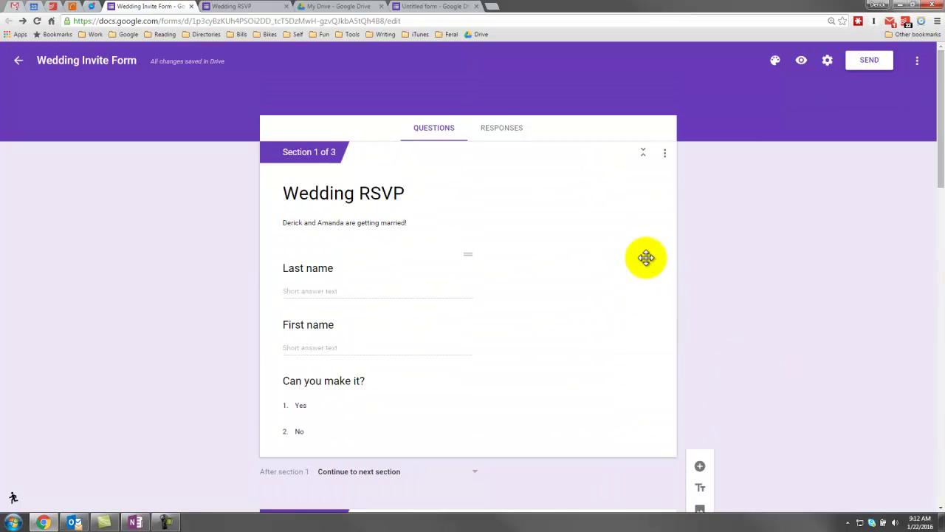
click(777, 62)
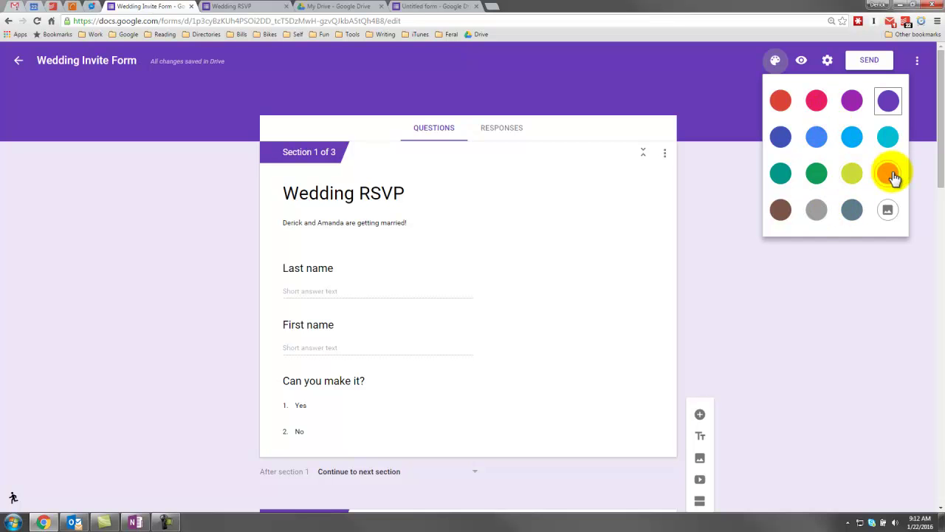
click(812, 102)
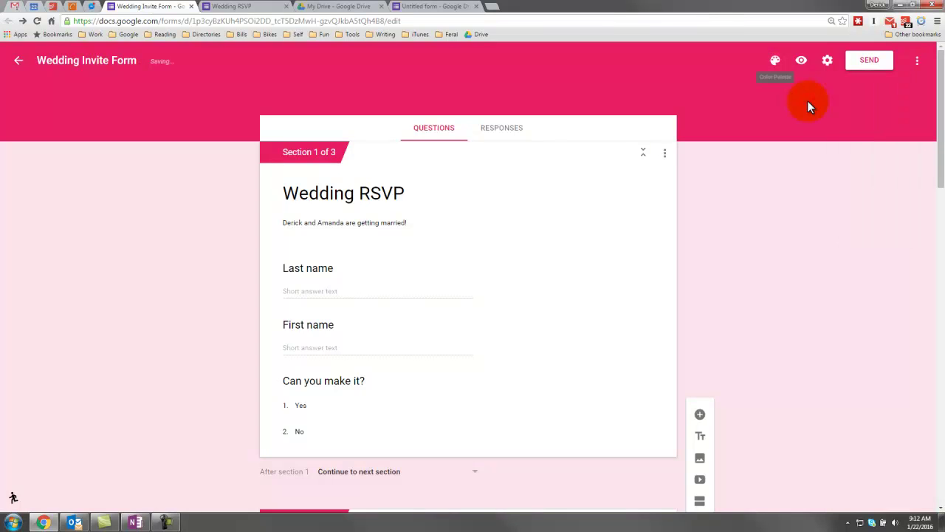
click(807, 62)
click(337, 7)
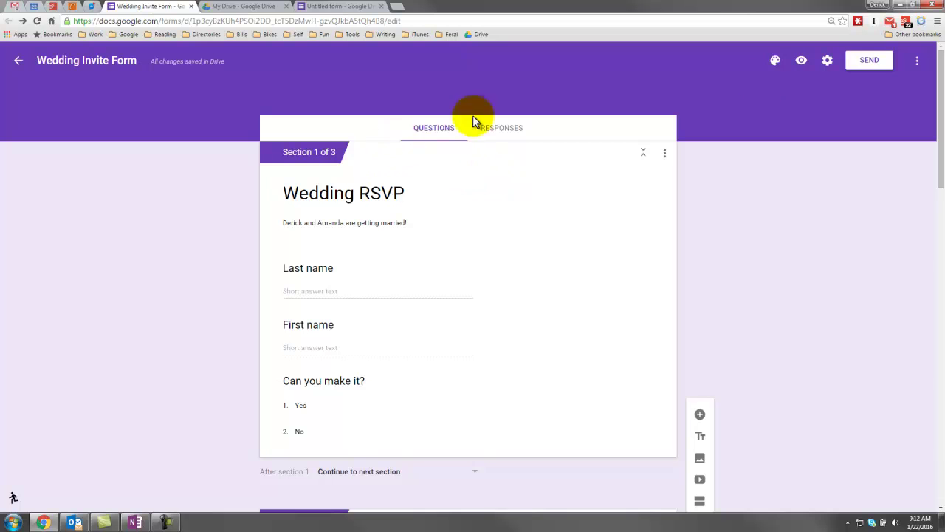
Choose to send the form by link and shorten the link's URL
click(870, 62)
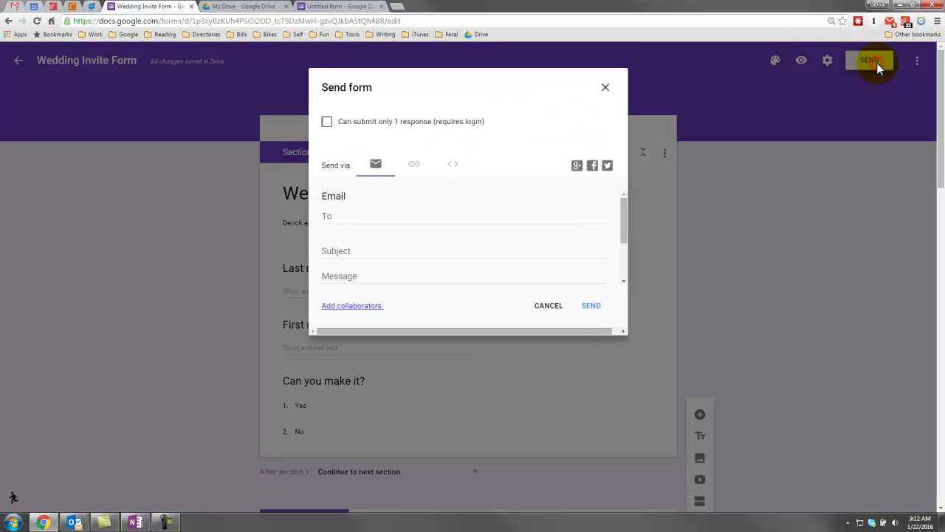
click(414, 174)
click(394, 216)
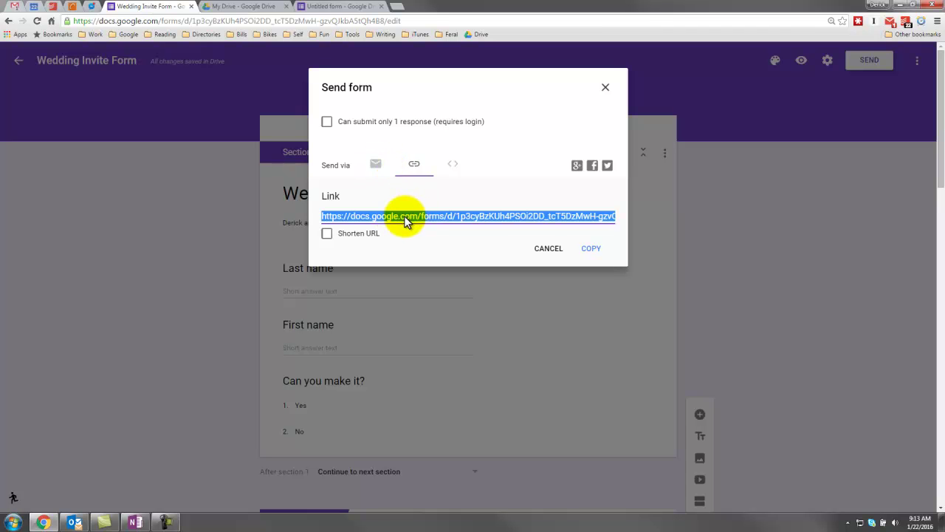
click(354, 235)
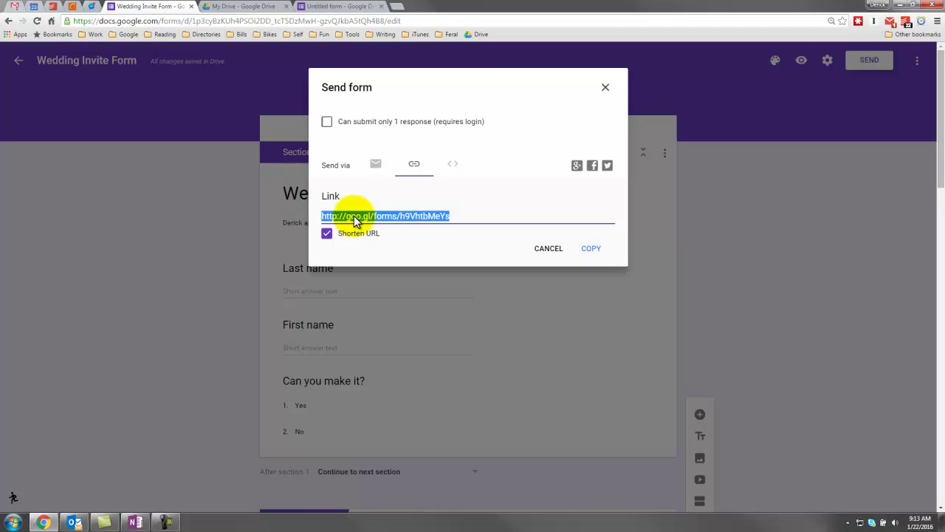
Check the option to send the form by email, and return to the link option to copy the shortened link
click(376, 166)
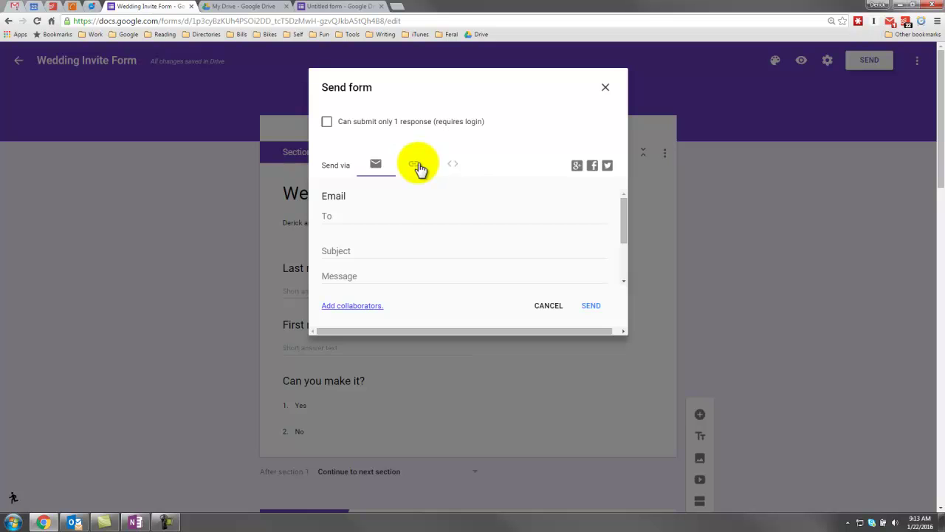
click(416, 166)
click(388, 215)
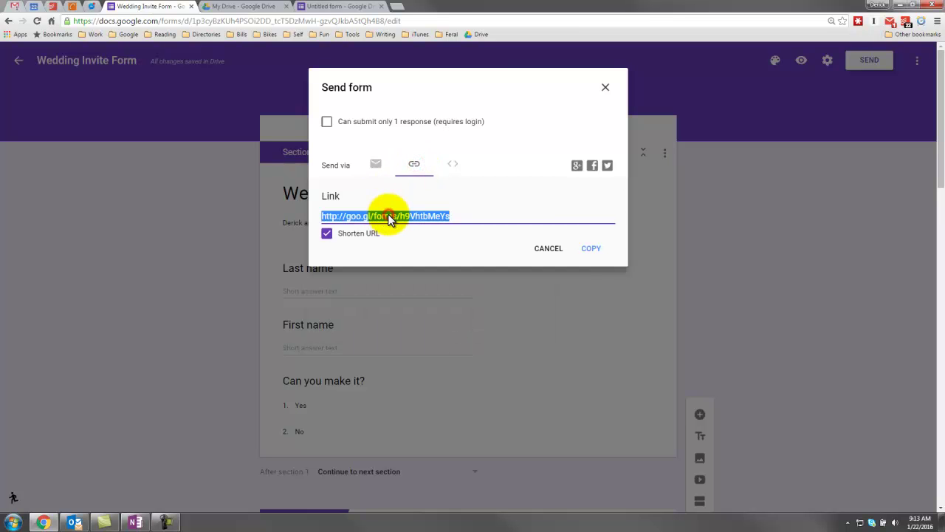
right_click(390, 215)
click(418, 223)
click(589, 252)
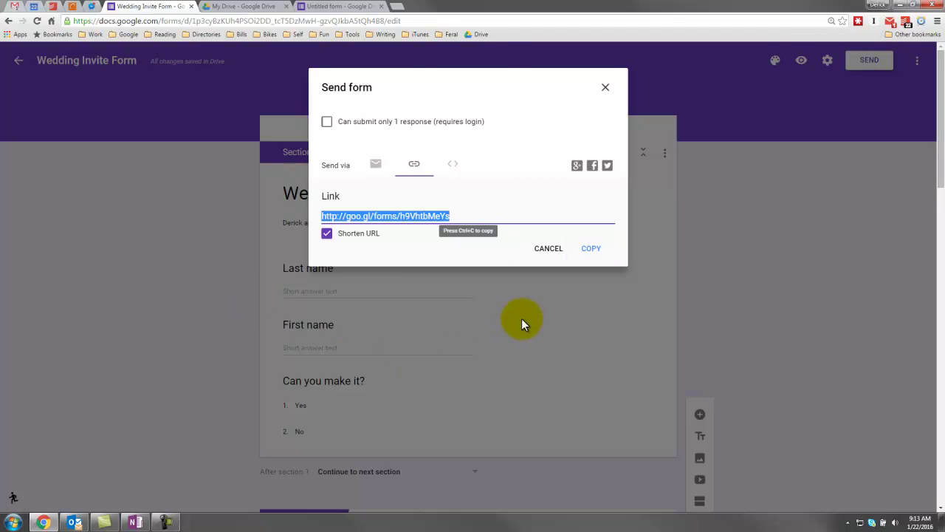
click(397, 7)
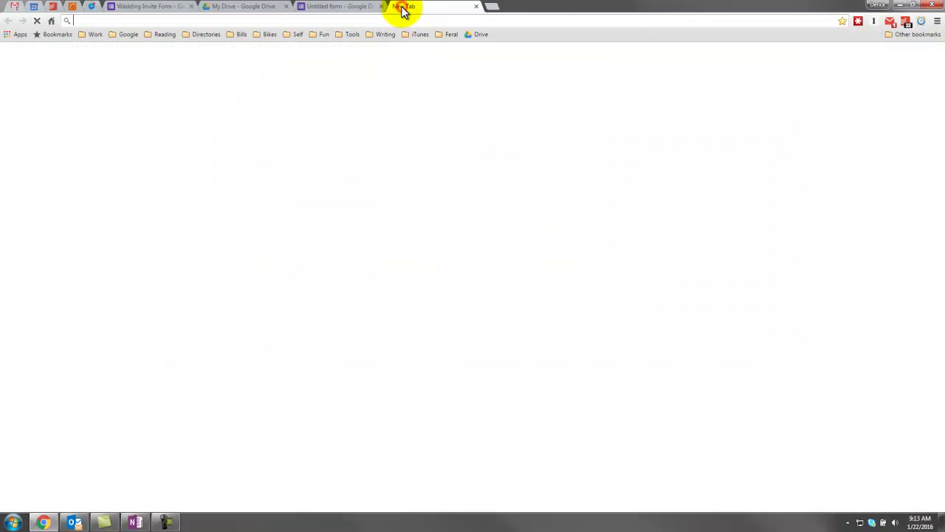
right_click(397, 22)
click(413, 67)
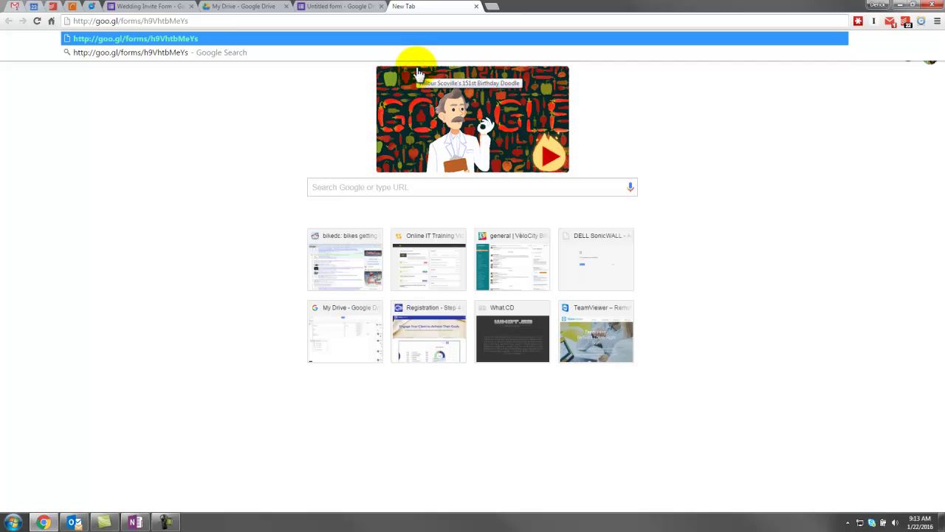
key(Return)
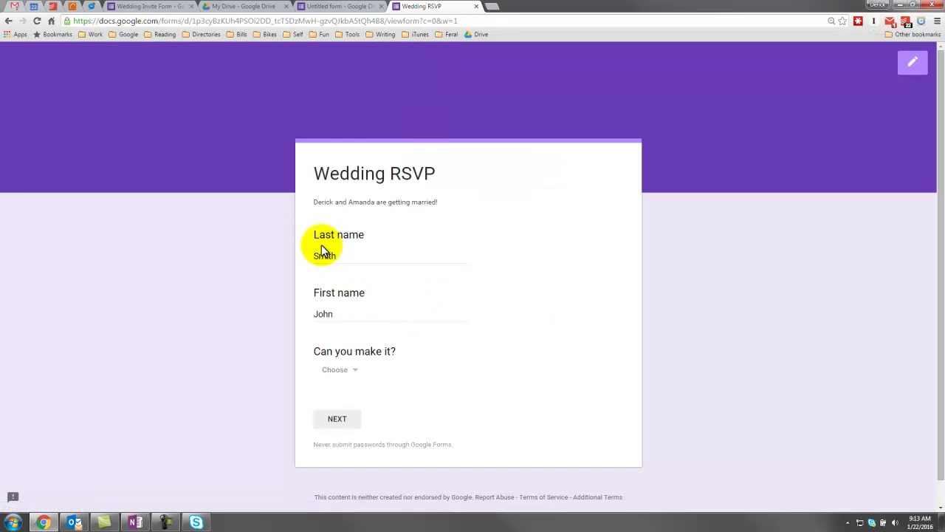
Answer "Can you make it?" with Yes in the live form and continue to its next section
click(339, 371)
click(334, 405)
click(338, 419)
Choose Fish as the favorite food, enter the guest's address, and select 1 for the number of party members
scroll(443, 281, down, 2)
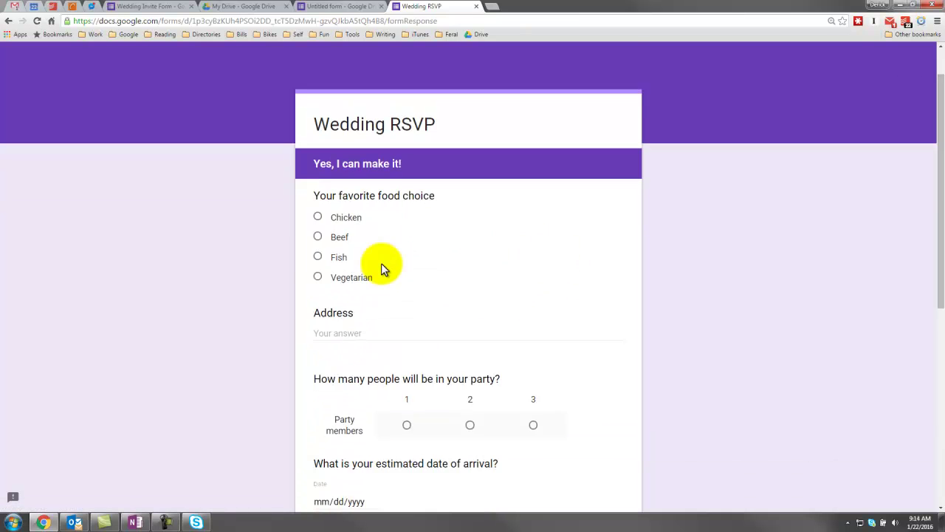
click(333, 207)
scroll(322, 243, down, 1)
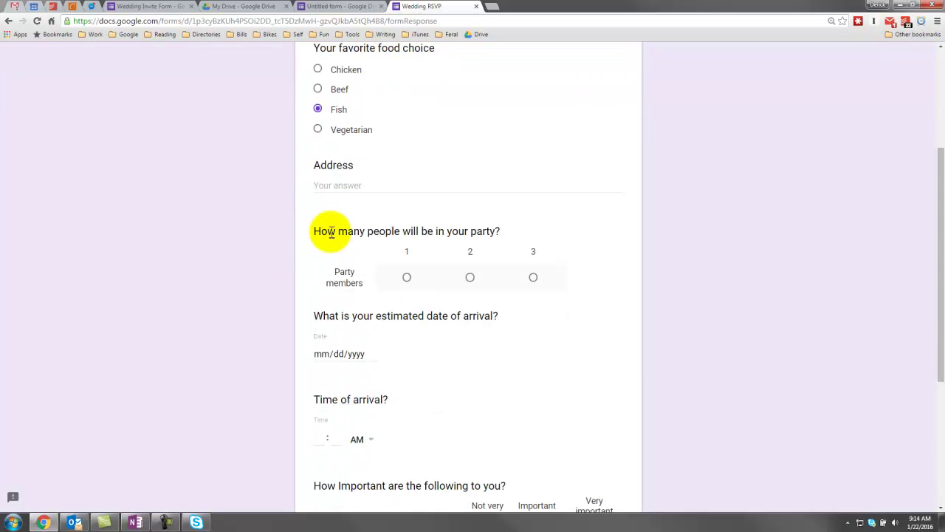
click(336, 185)
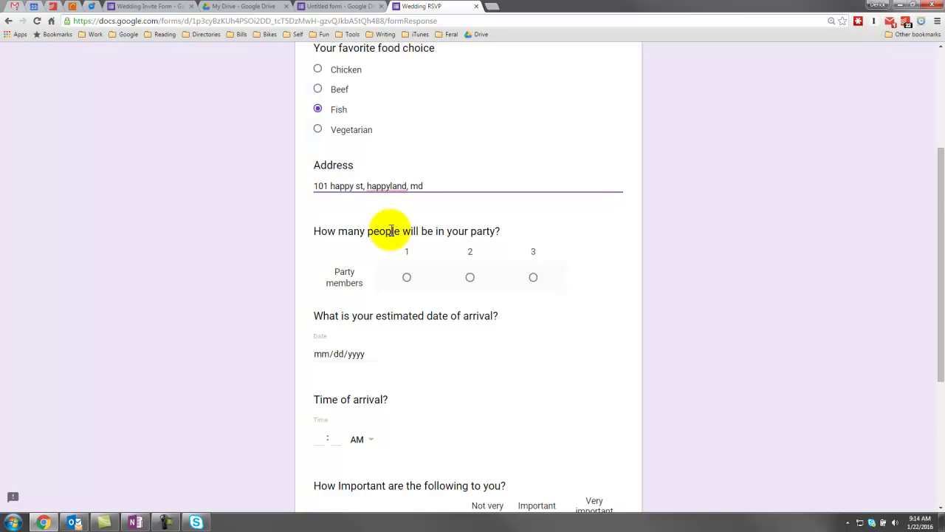
scroll(402, 218, down, 1)
click(408, 180)
Set the estimated date of arrival to 01/01/2017 and the time of arrival to 07:00 AM
click(330, 257)
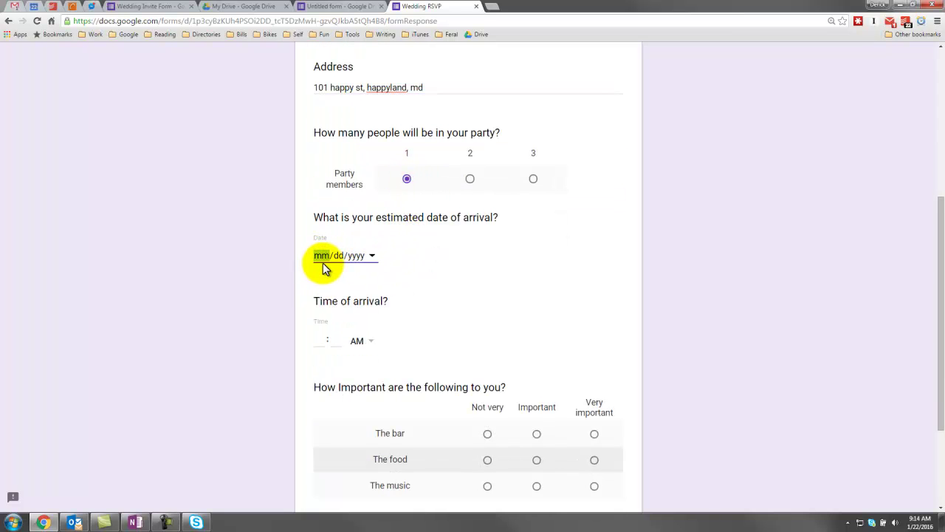
click(373, 256)
click(432, 274)
click(431, 274)
click(432, 274)
click(431, 274)
click(431, 274)
click(431, 274)
click(432, 274)
click(432, 274)
click(431, 274)
click(431, 274)
click(432, 274)
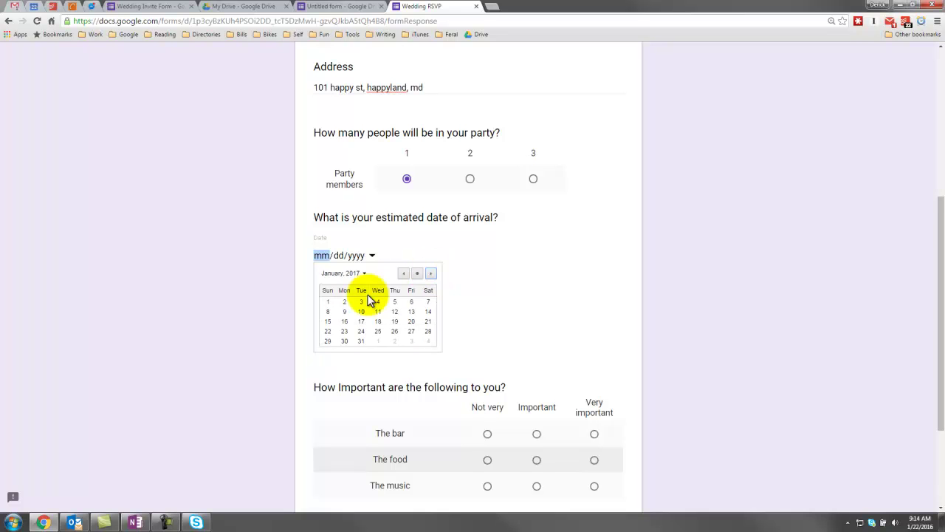
click(328, 304)
click(451, 279)
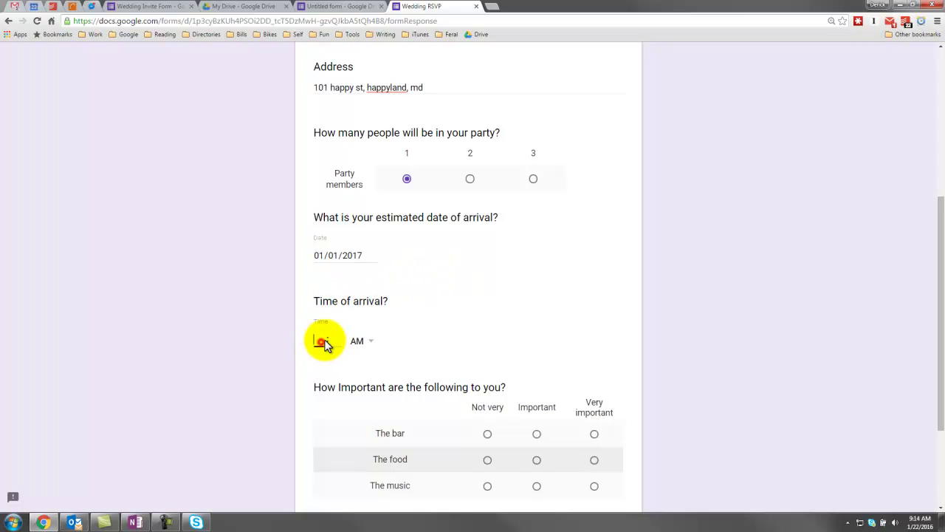
scroll(328, 345, down, 2)
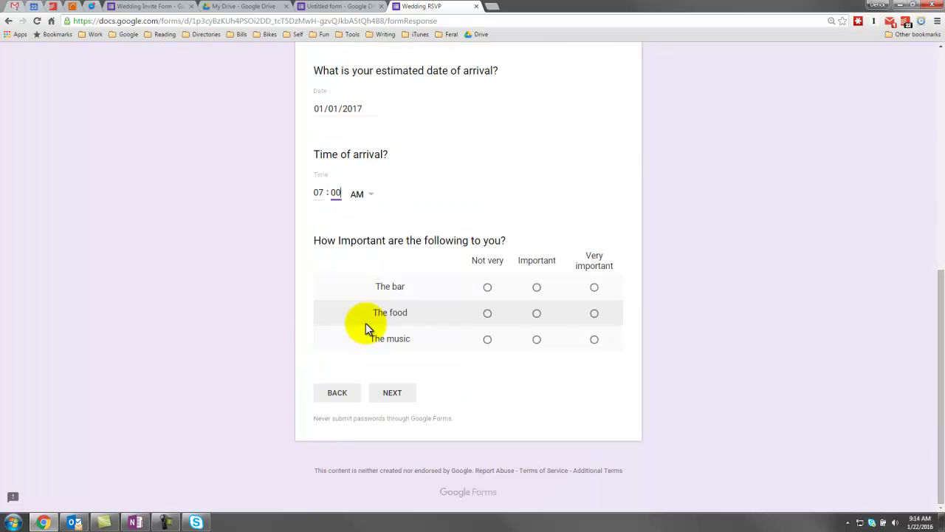
Rate the bar and the food as Important and the music as Very important, and continue to the next section
click(537, 288)
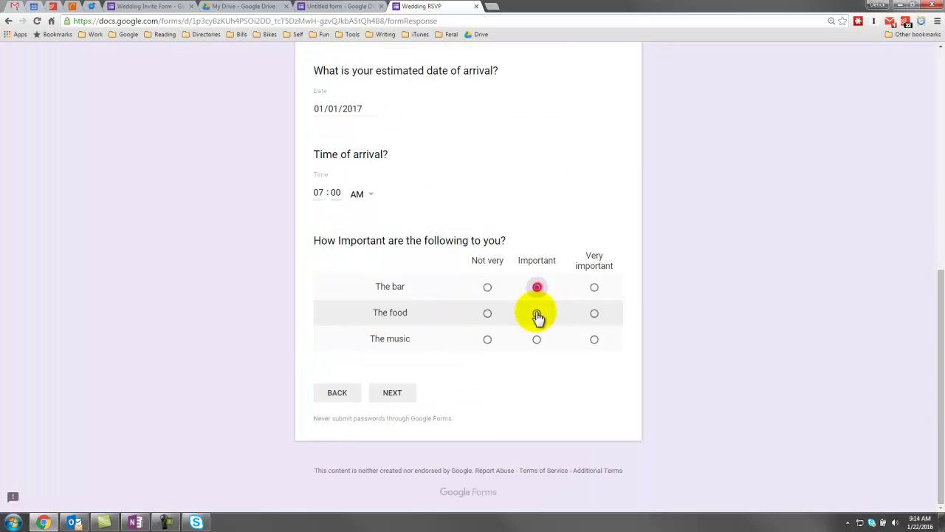
click(537, 315)
click(595, 339)
click(395, 392)
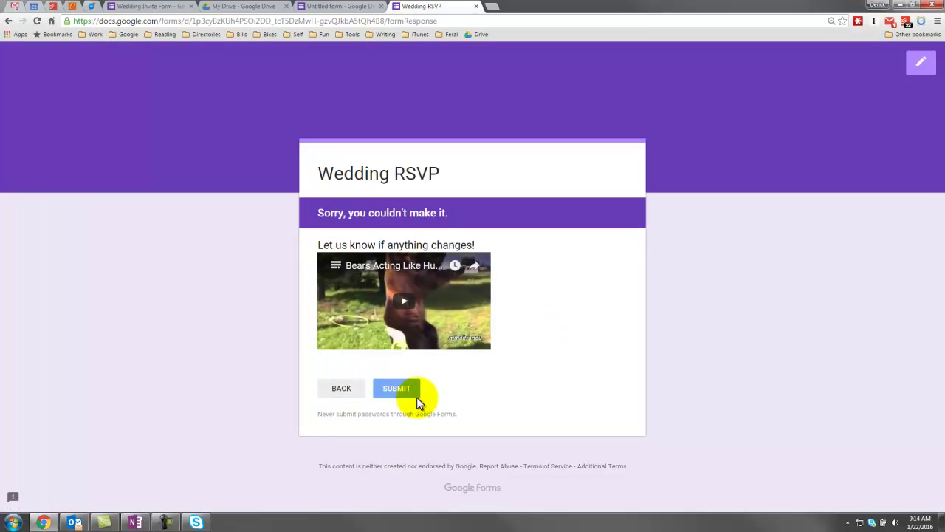
Return to the Wedding Invite Form editor, close the send dialog, and set section 2 to go to Submit form
click(141, 6)
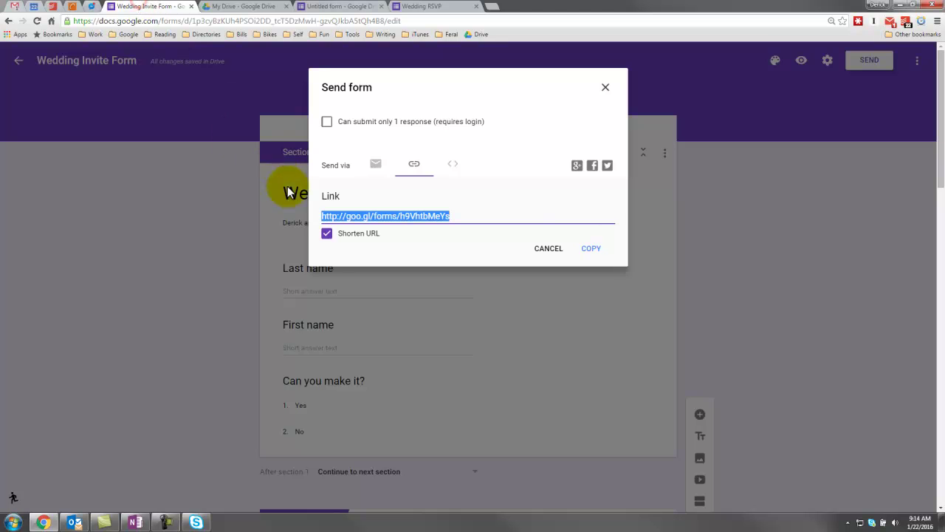
click(552, 249)
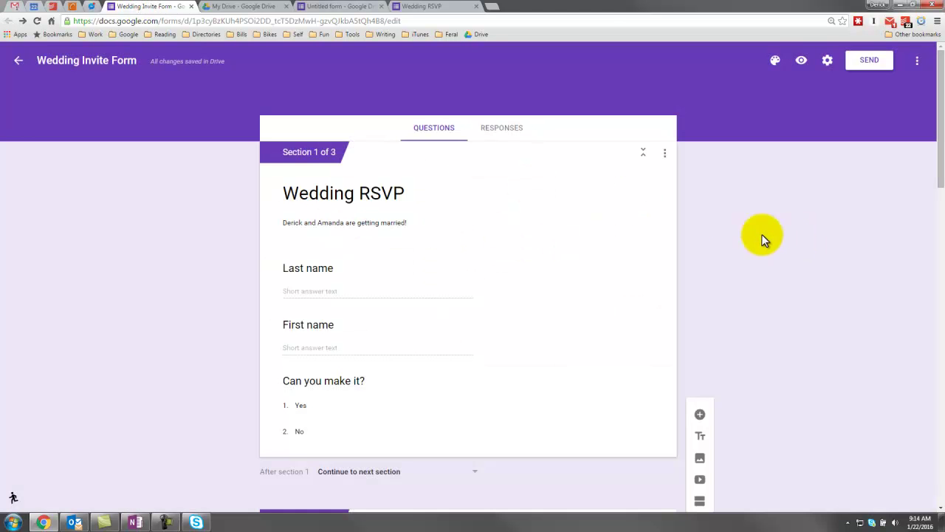
scroll(444, 226, down, 2)
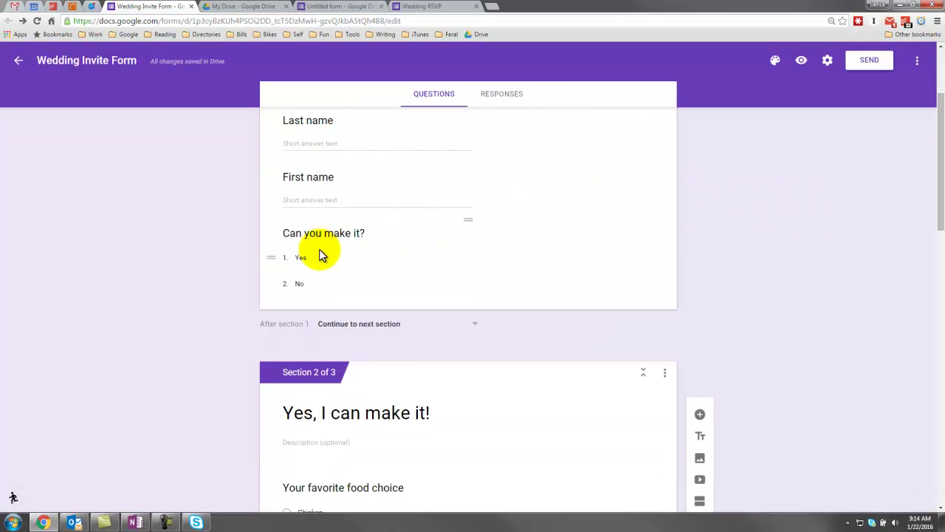
scroll(322, 254, down, 1)
scroll(317, 217, down, 8)
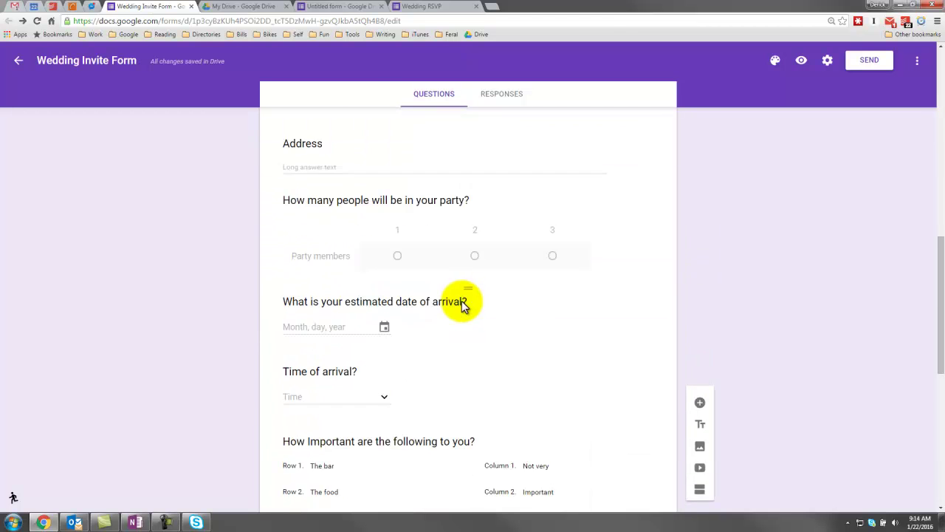
scroll(462, 304, down, 3)
click(480, 311)
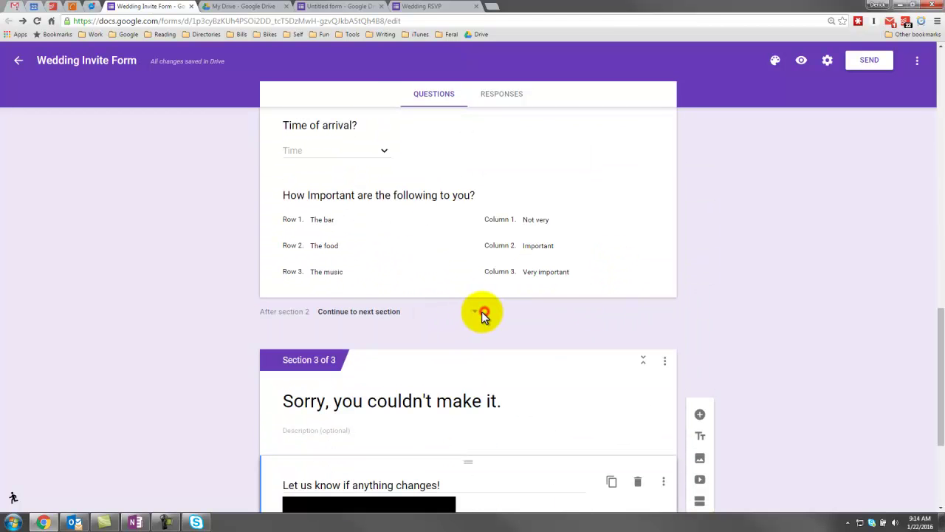
click(410, 415)
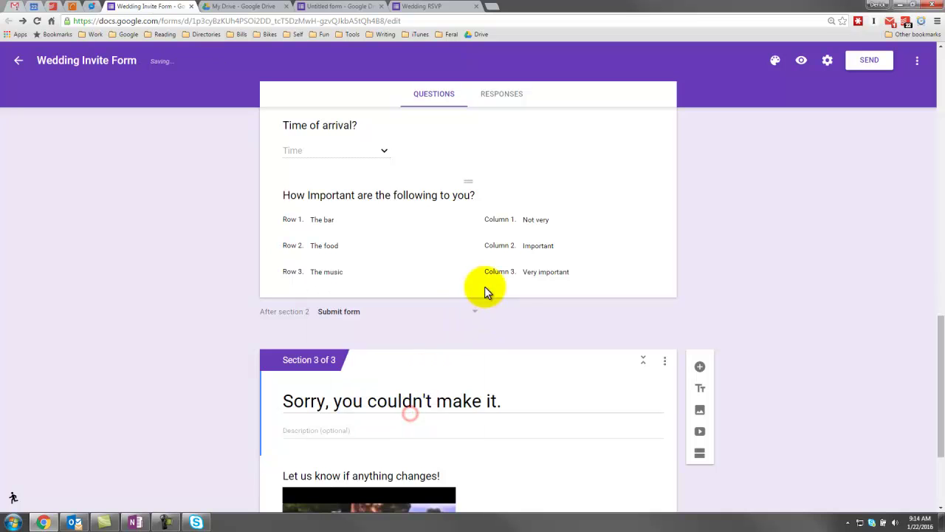
scroll(345, 313, down, 2)
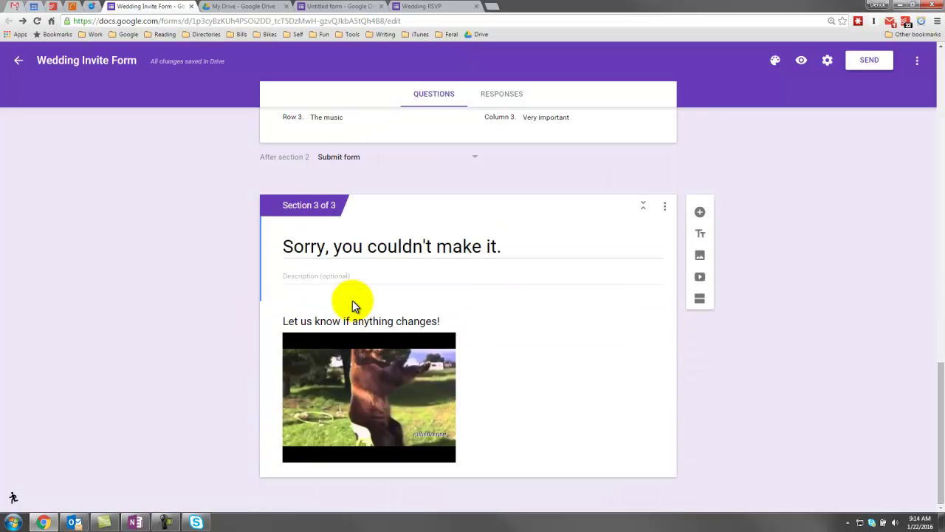
click(588, 436)
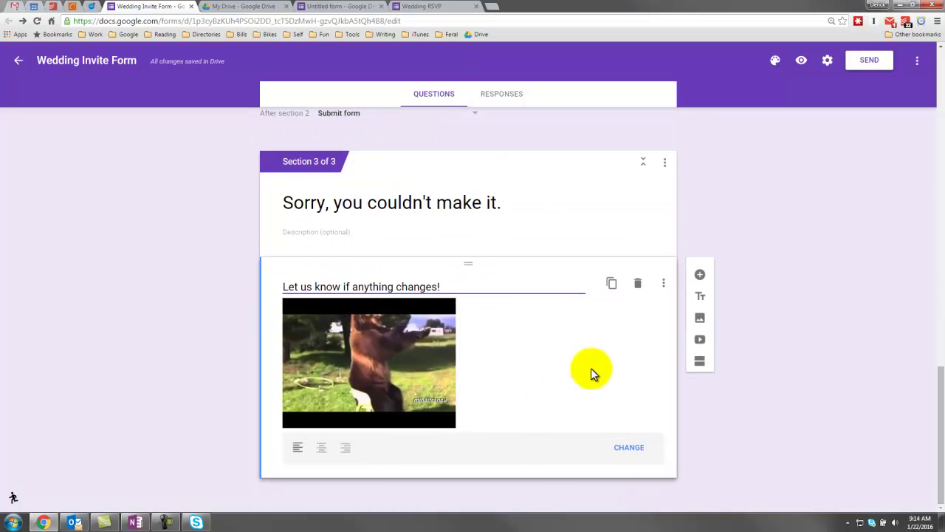
scroll(591, 377, up, 5)
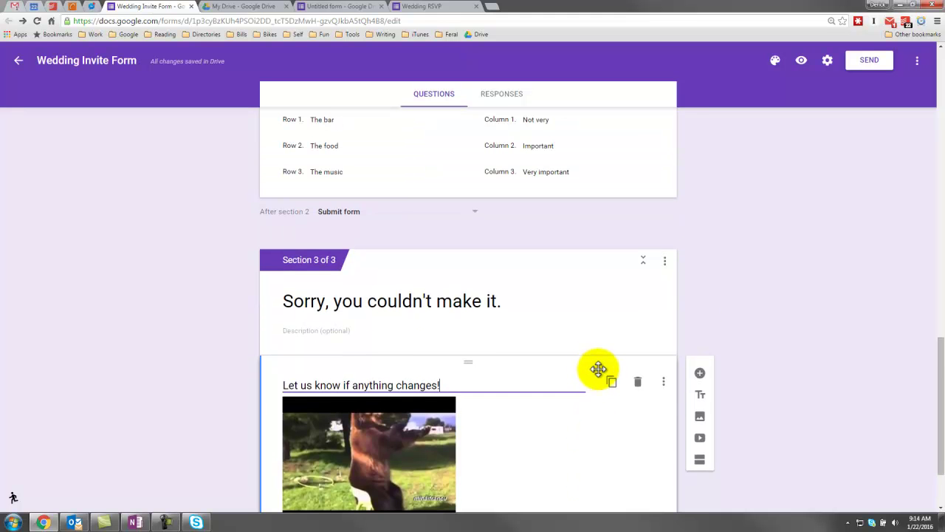
Close the old live form and open a fresh copy from the form's shared link in a new browser tab
middle_click(434, 7)
click(863, 62)
click(608, 89)
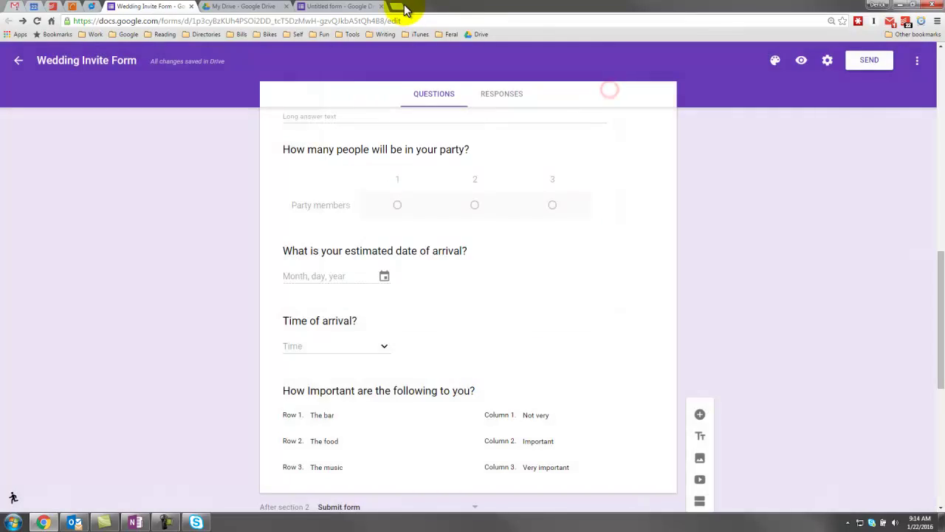
click(401, 7)
key(ctrl+v)
key(Return)
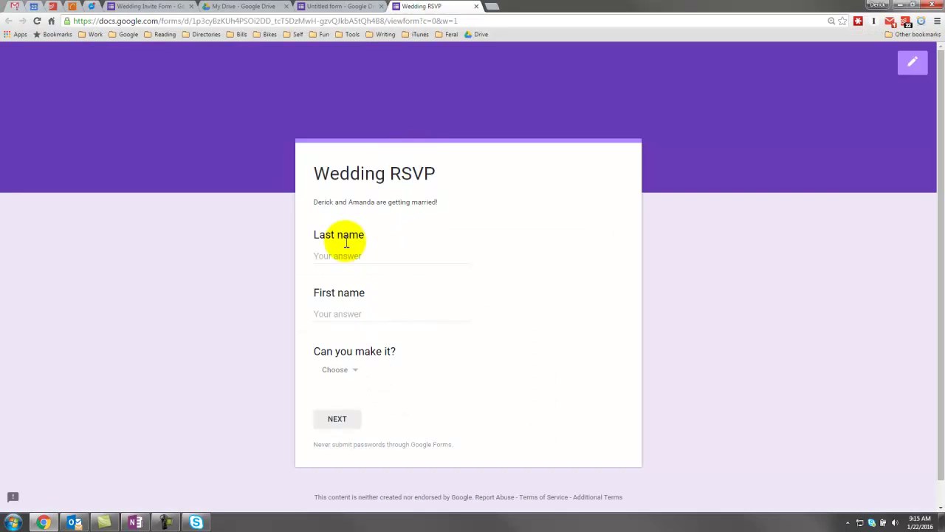
Enter the guest's last and first name, answer "Can you make it?" with Yes, and continue to the next section
click(347, 257)
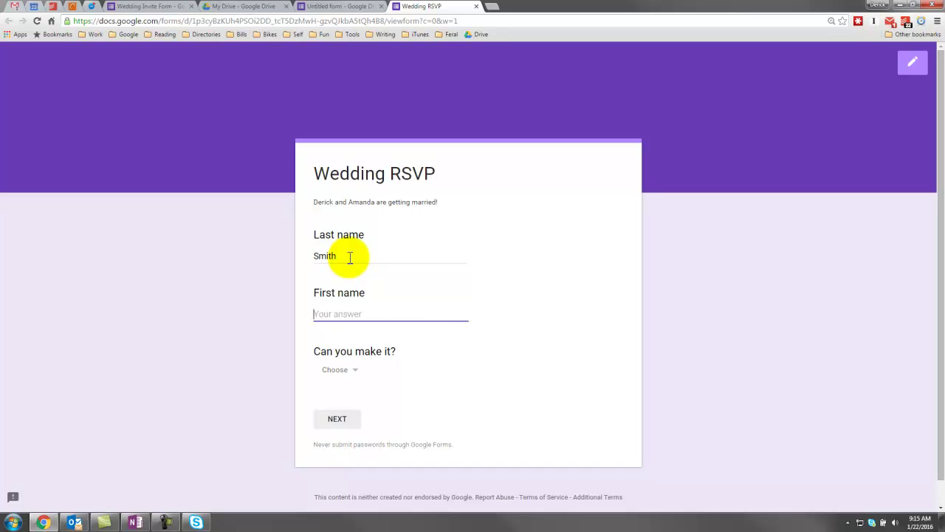
click(342, 374)
click(333, 403)
click(337, 419)
scroll(435, 333, down, 6)
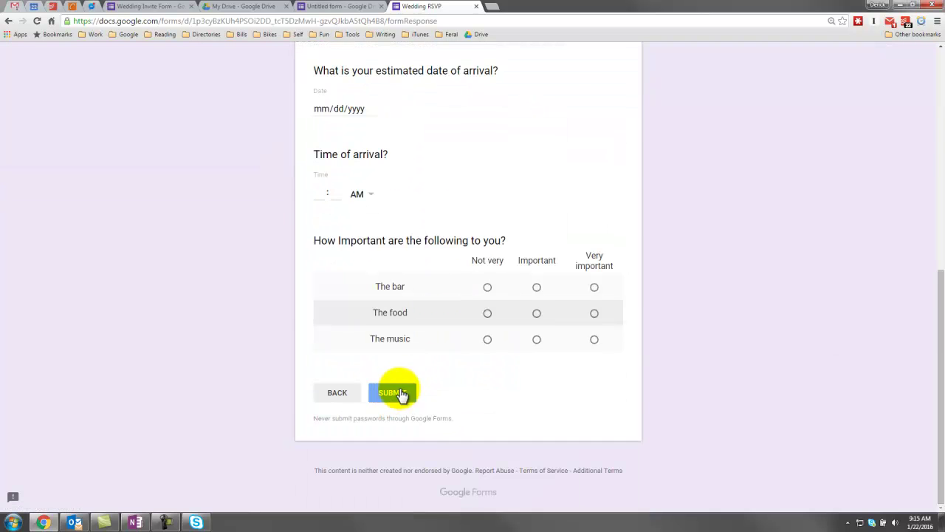
Go back and test the other branch by answering "Can you make it?" with No and continuing, then return
click(349, 393)
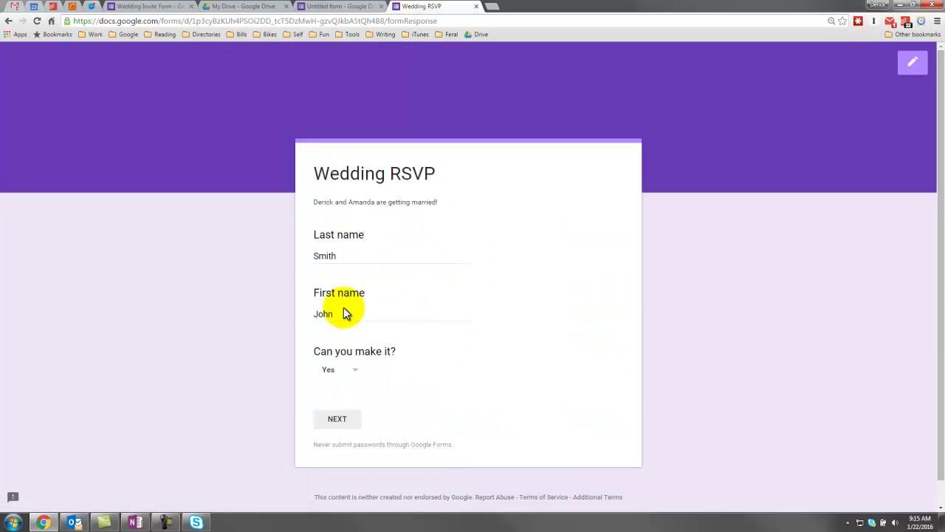
click(327, 364)
click(331, 403)
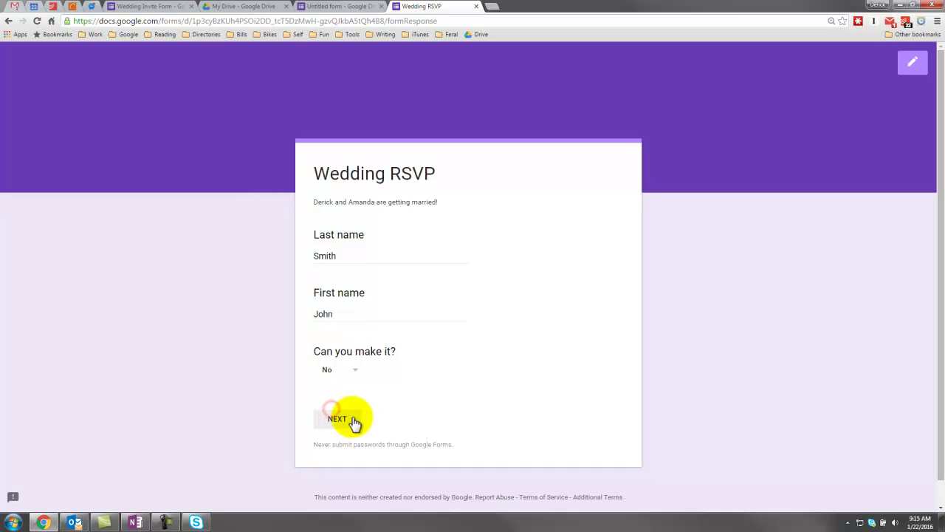
click(322, 390)
Change the "Can you make it?" answer to Yes and continue to the attendance section
click(345, 374)
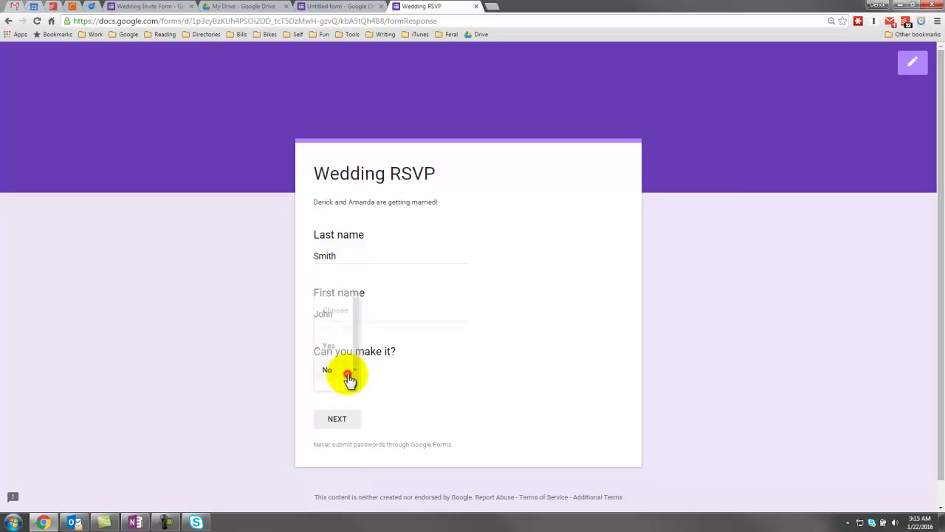
click(342, 344)
click(349, 420)
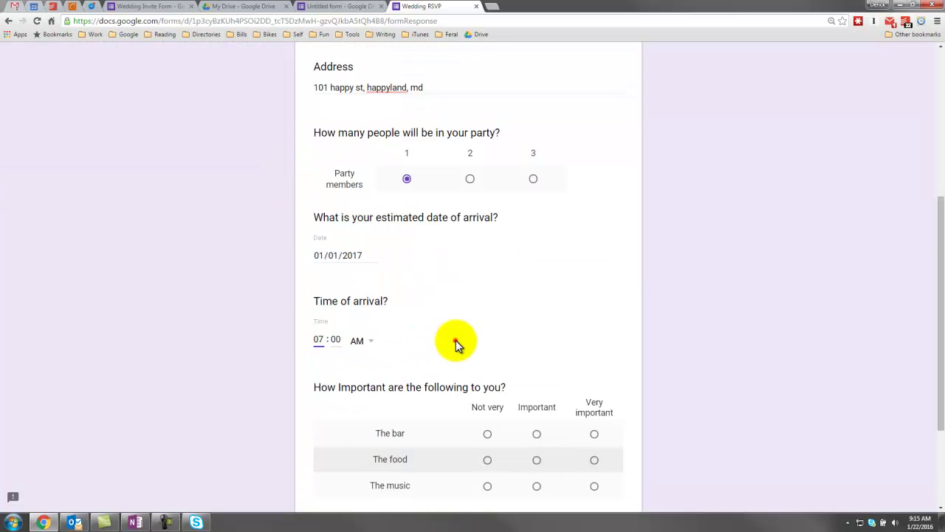
Rate the bar and the food as Important and the music as Very important, and submit the response
scroll(456, 339, down, 2)
click(538, 337)
click(538, 362)
click(594, 387)
click(395, 441)
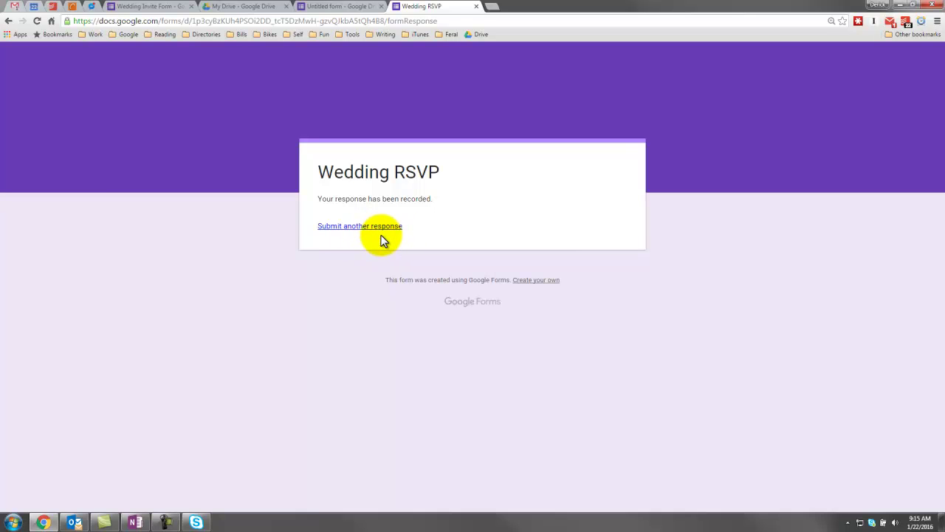
Switch to the form editor and review the confirmation page and presentation options in the form settings without saving
click(151, 6)
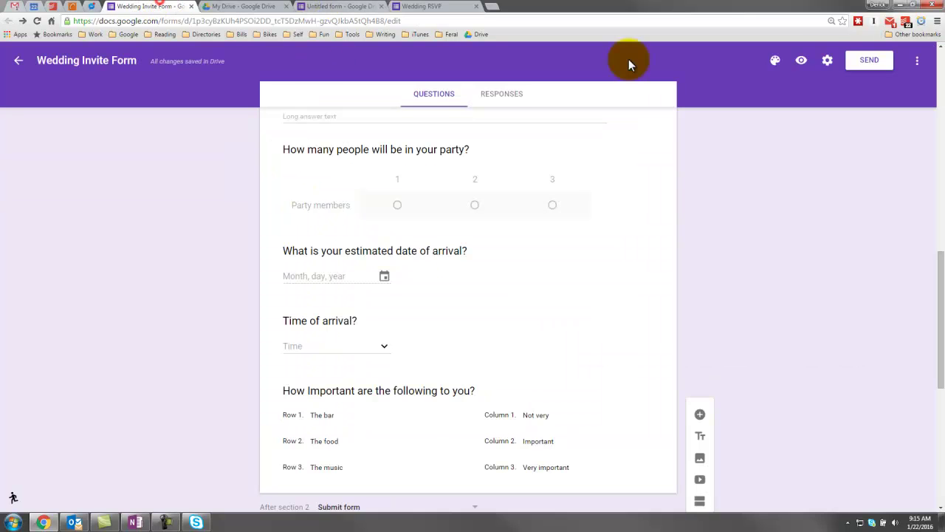
click(828, 60)
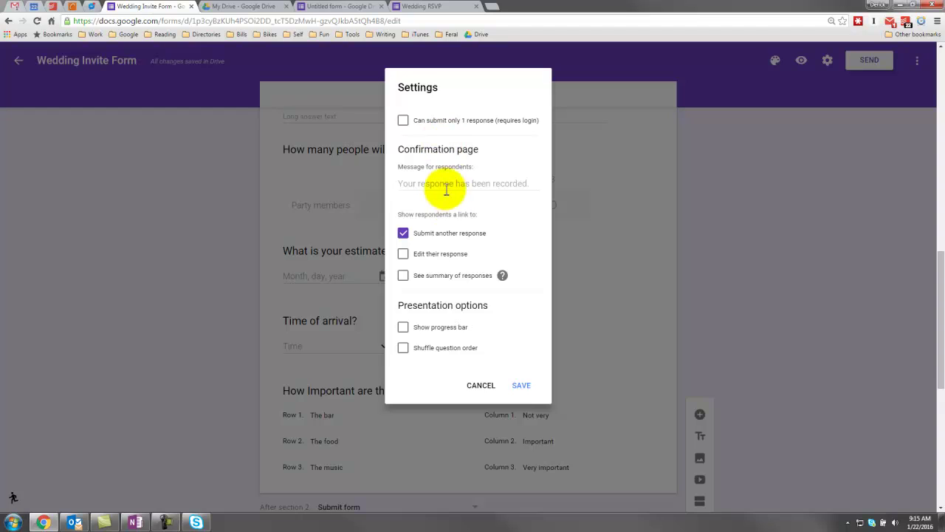
click(410, 184)
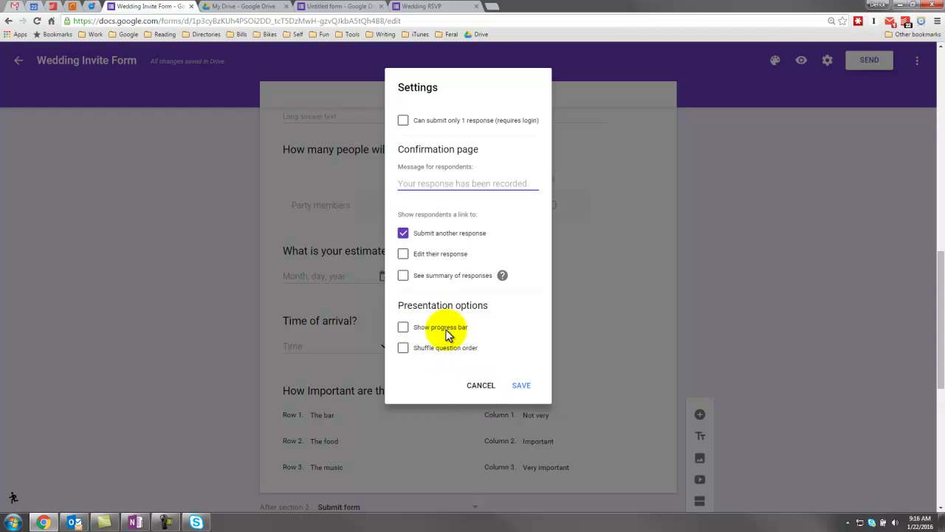
click(480, 383)
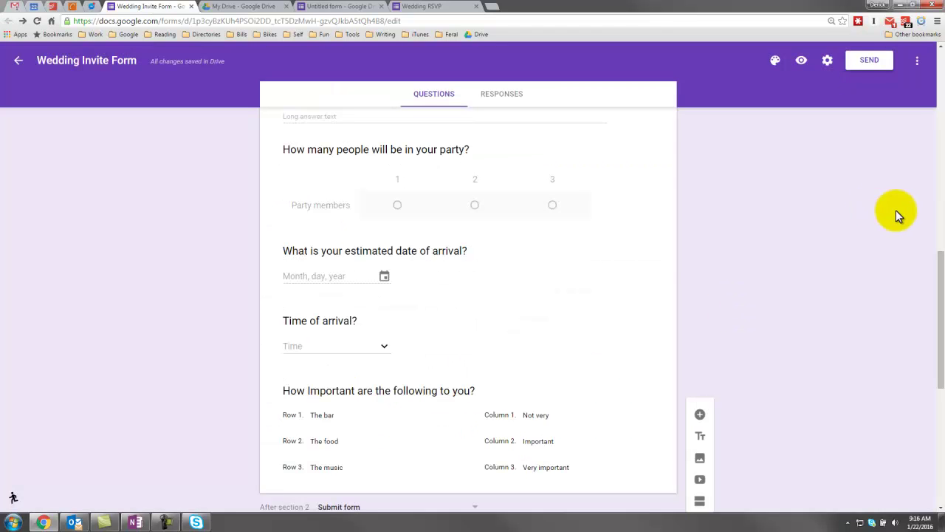
Review the form's response summary, including the answers and charts for every section
click(508, 95)
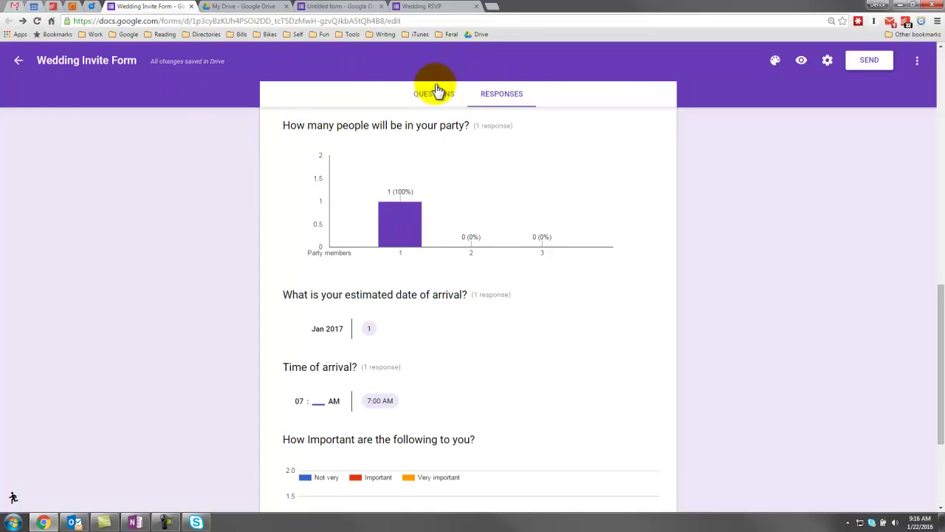
scroll(359, 248, down, 2)
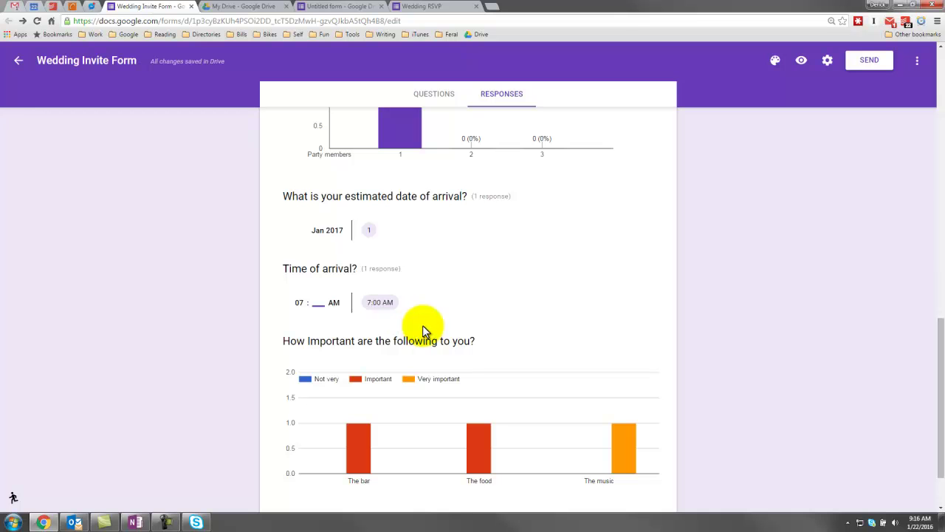
scroll(406, 311, down, 2)
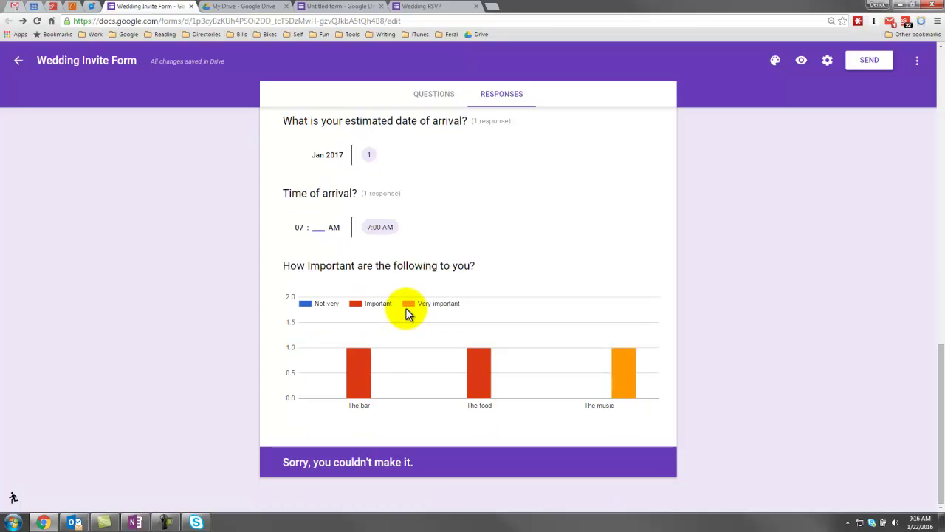
mouse_move(621, 364)
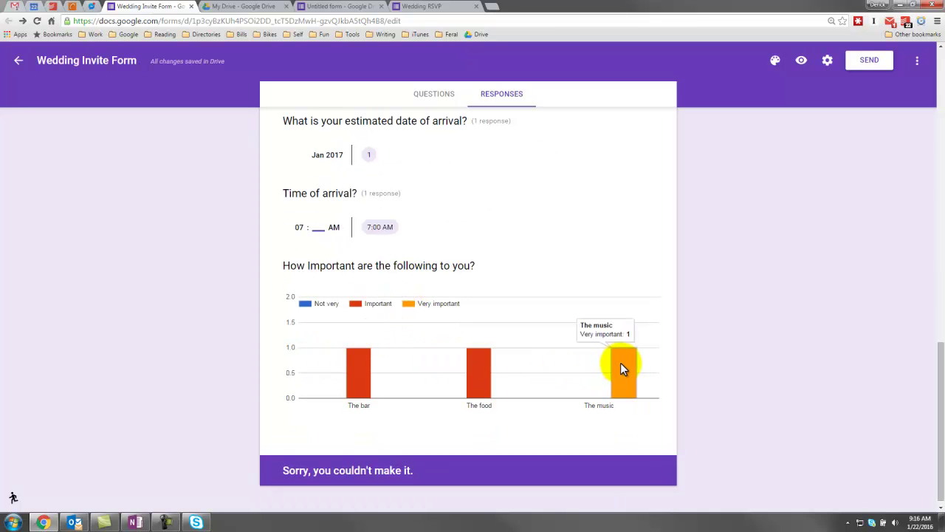
scroll(469, 296, up, 5)
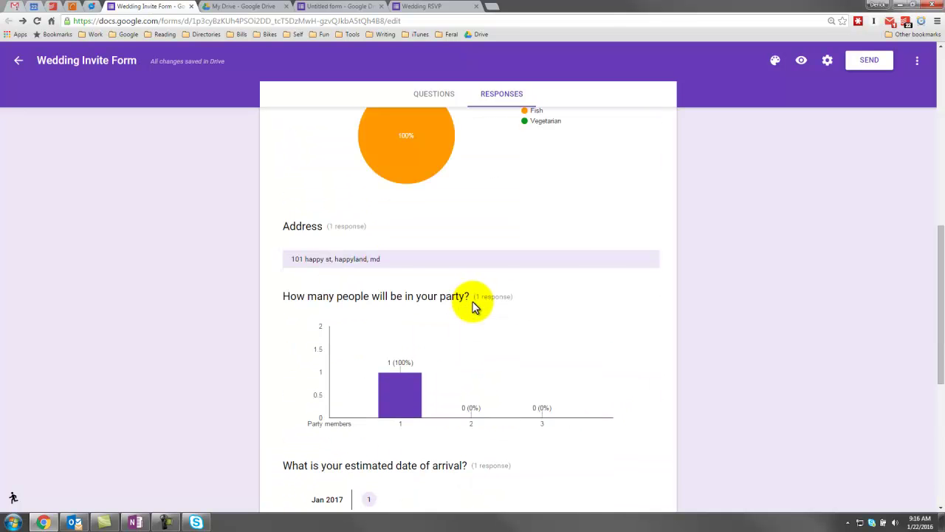
scroll(451, 303, down, 3)
scroll(448, 299, up, 9)
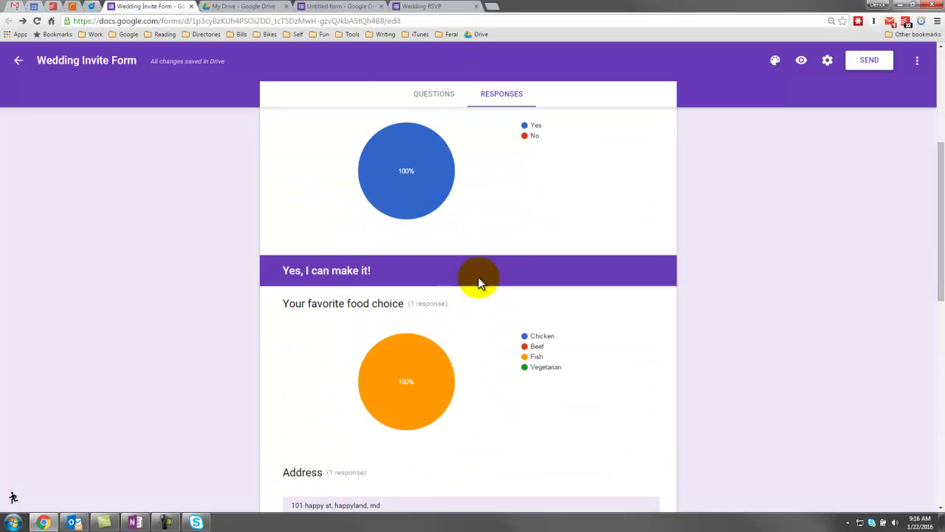
scroll(496, 272, up, 2)
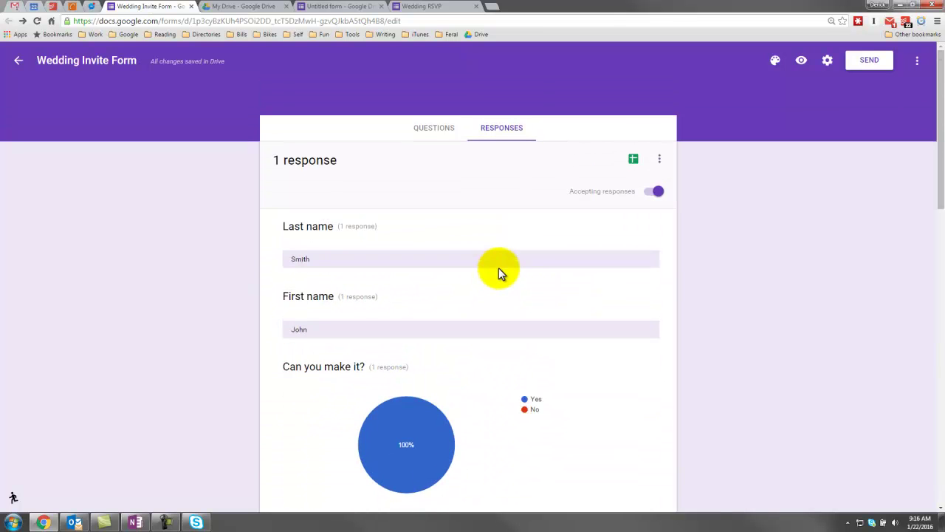
Open the form's responses in a Google Sheets spreadsheet and inspect the recorded row, including the address cell
click(633, 161)
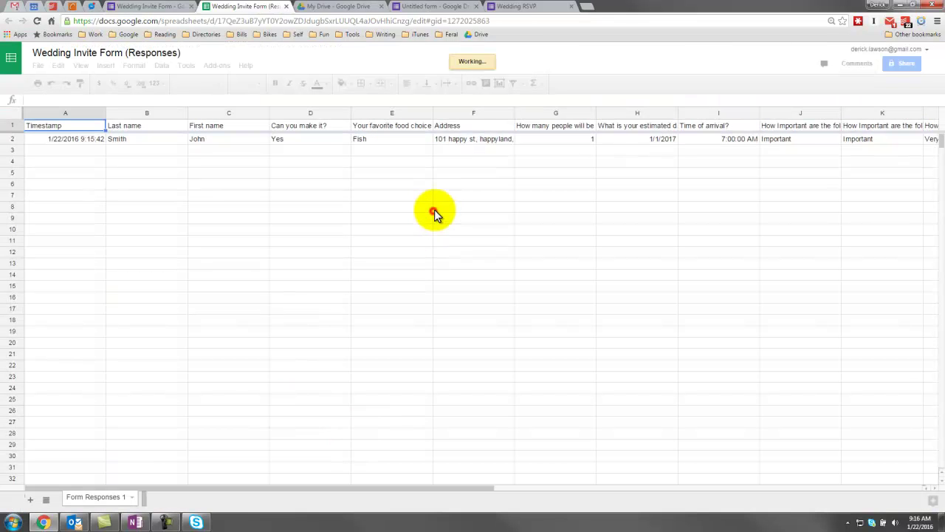
click(458, 142)
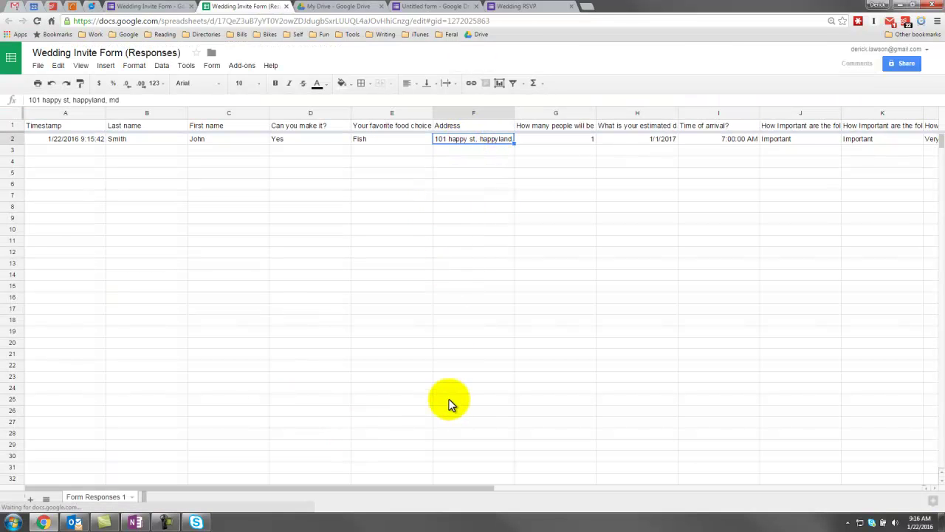
drag(473, 487, 422, 500)
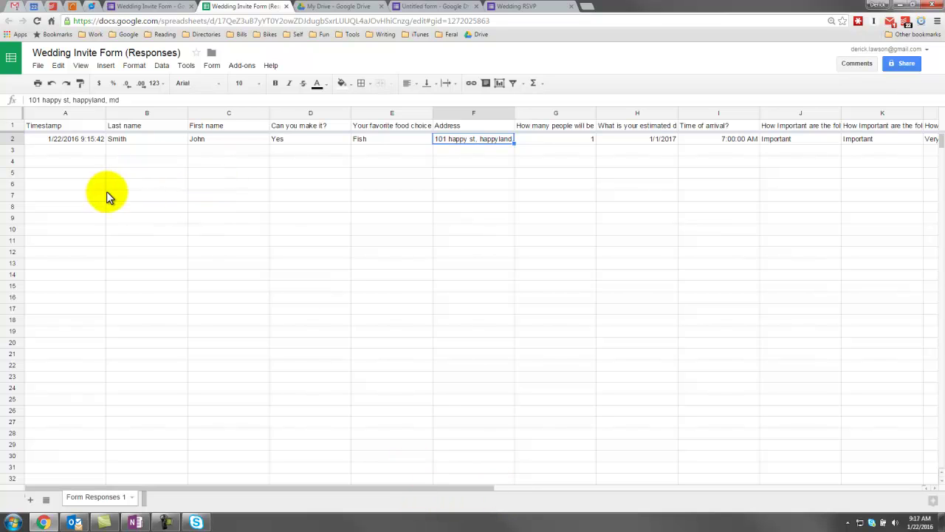
scroll(833, 190, down, 5)
scroll(833, 190, up, 5)
click(264, 228)
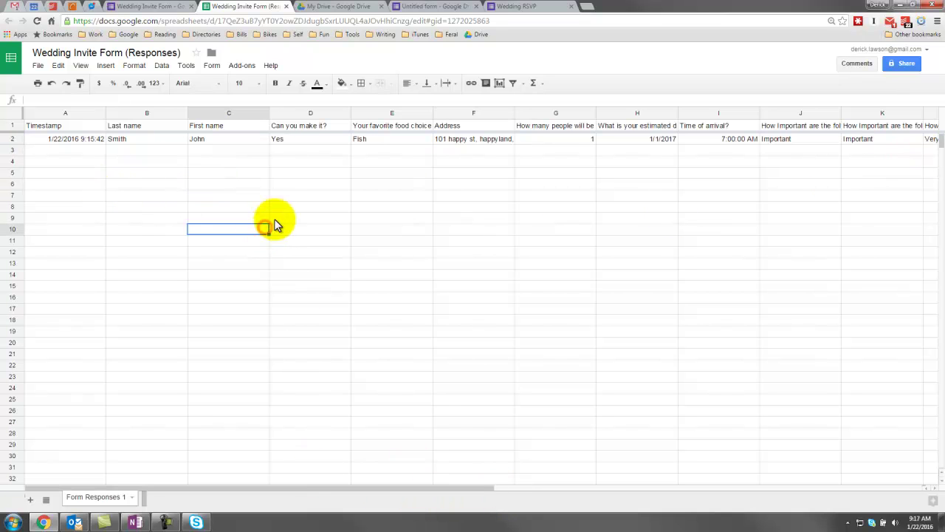
Return to the Wedding Invite Form's response summary and look over its charts again
click(168, 6)
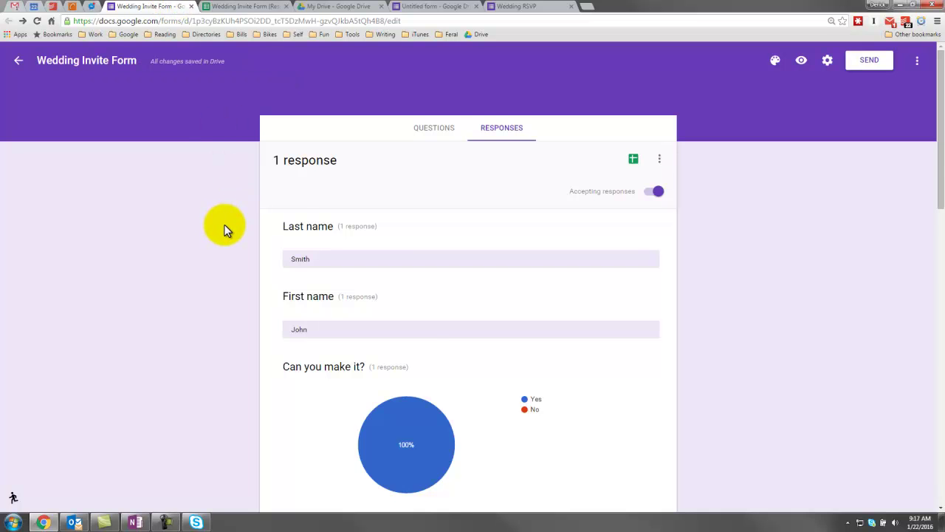
scroll(225, 224, down, 5)
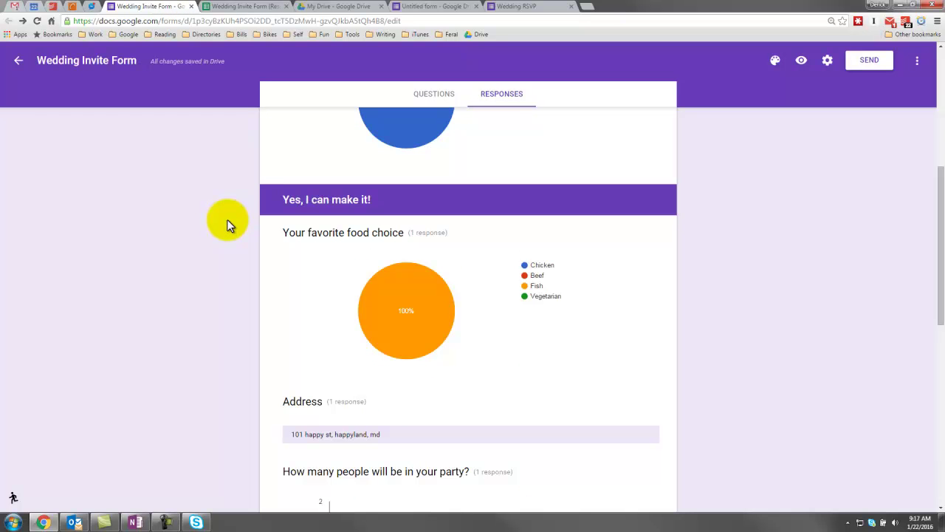